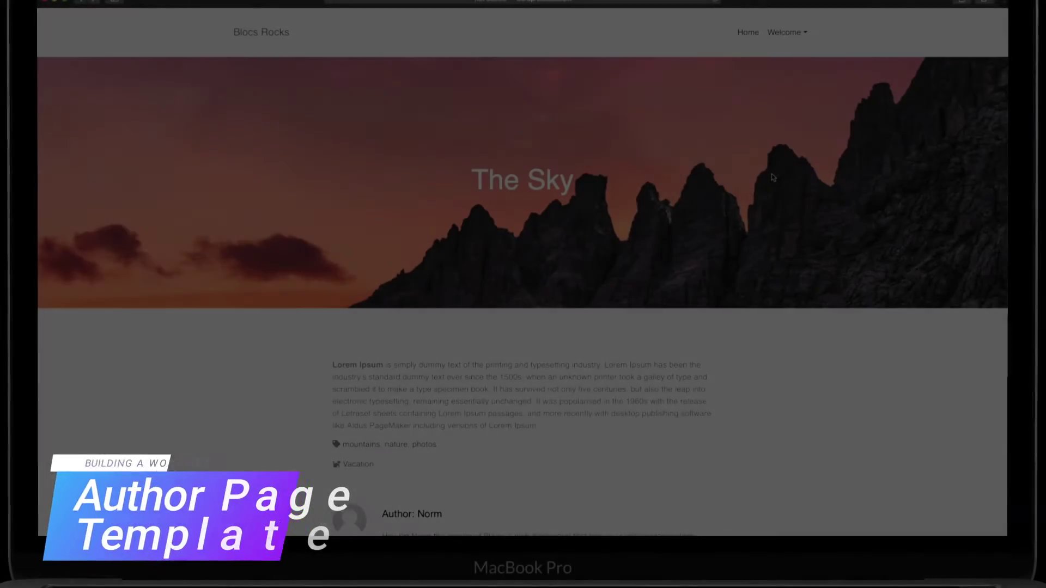
# Scroll down the blog post in Safari and open the author's archive page from their avatar.
pyautogui.scroll(-4, 770, 178)
pyautogui.scroll(-2, 770, 177)
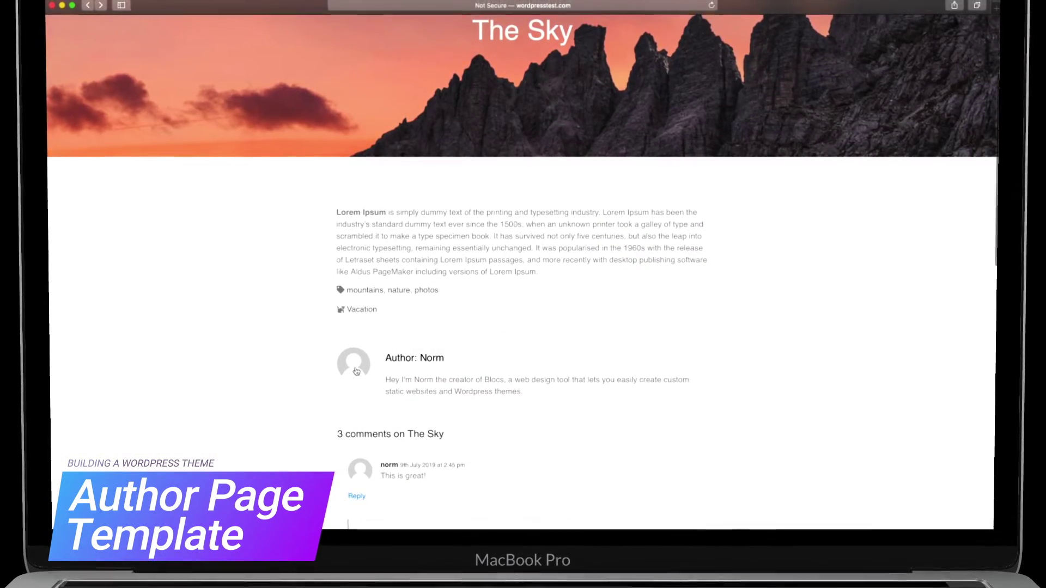
pyautogui.click(356, 371)
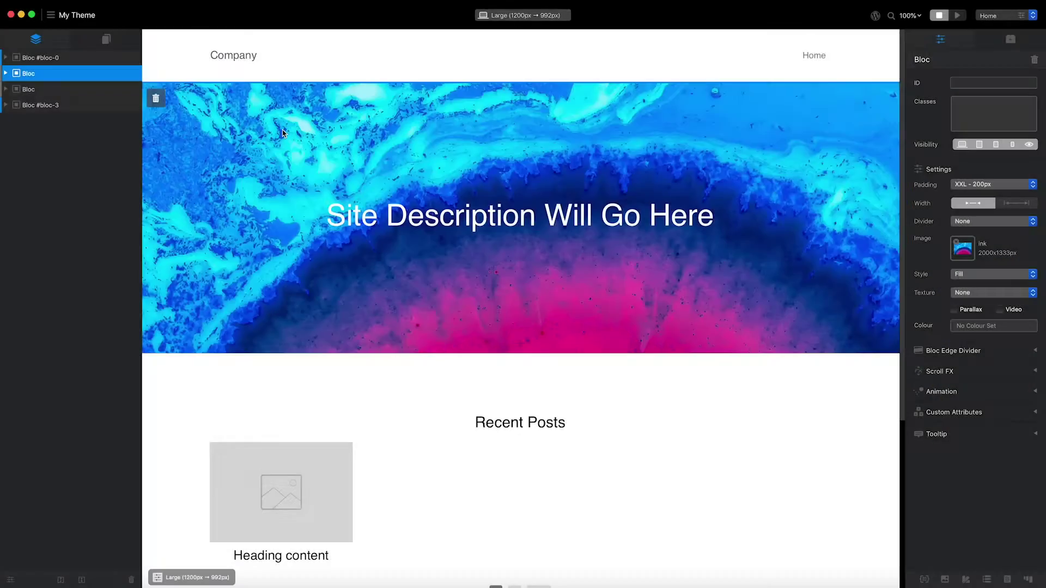
# Create a new page named 'author' from the WordPress Author Page Template.
pyautogui.click(106, 39)
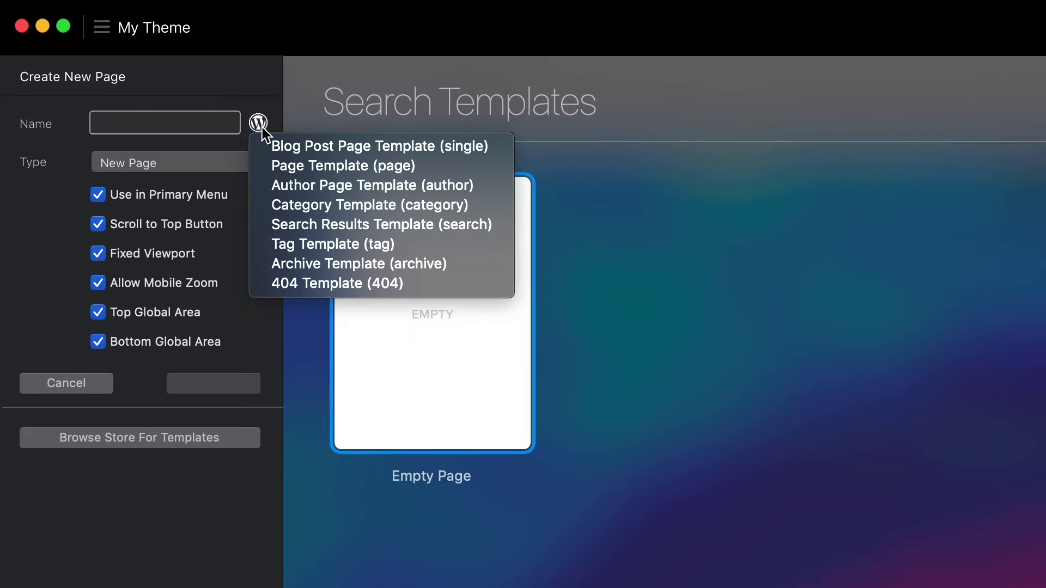
pyautogui.click(495, 189)
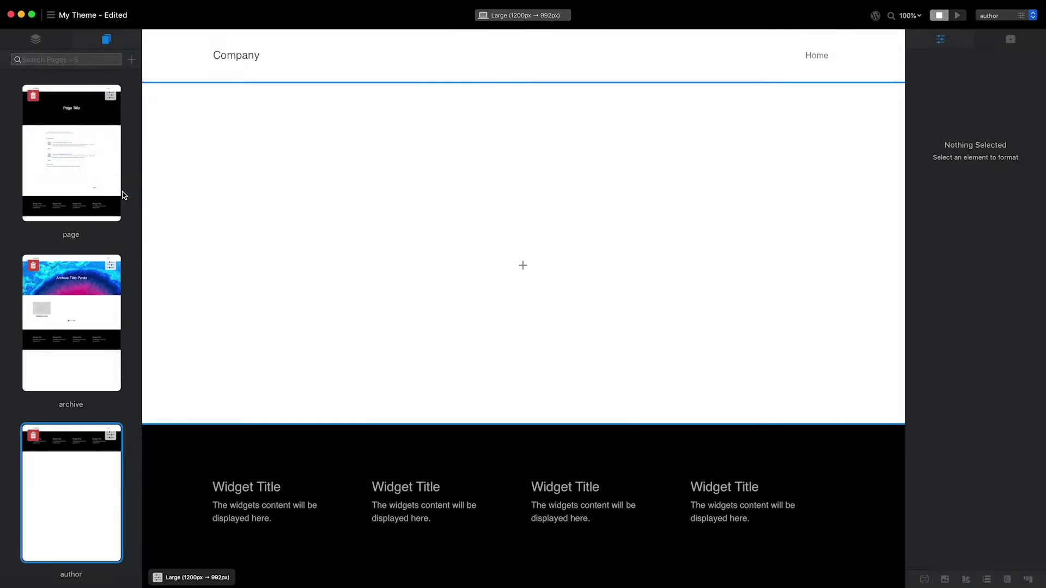
# Add a two-column section to the empty author page and insert a Round Image into its column.
pyautogui.click(61, 44)
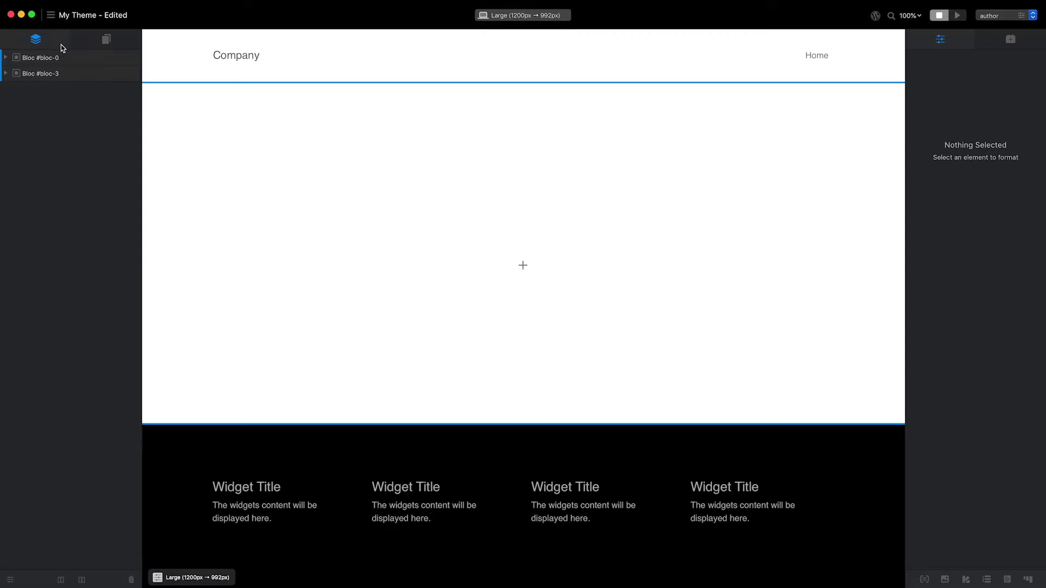
pyautogui.click(523, 265)
pyautogui.click(387, 36)
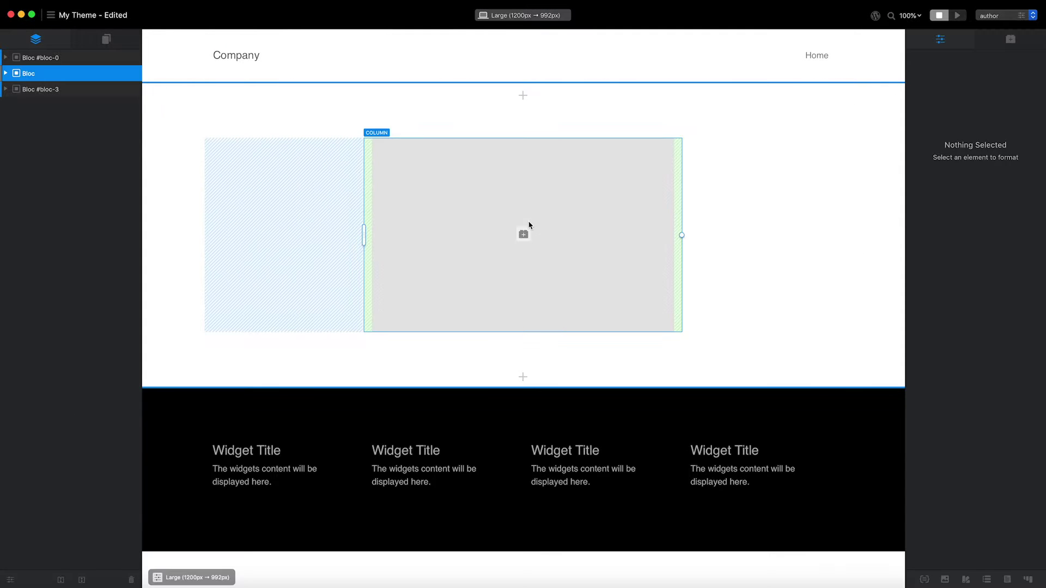
pyautogui.click(529, 224)
pyautogui.click(523, 234)
pyautogui.write('image')
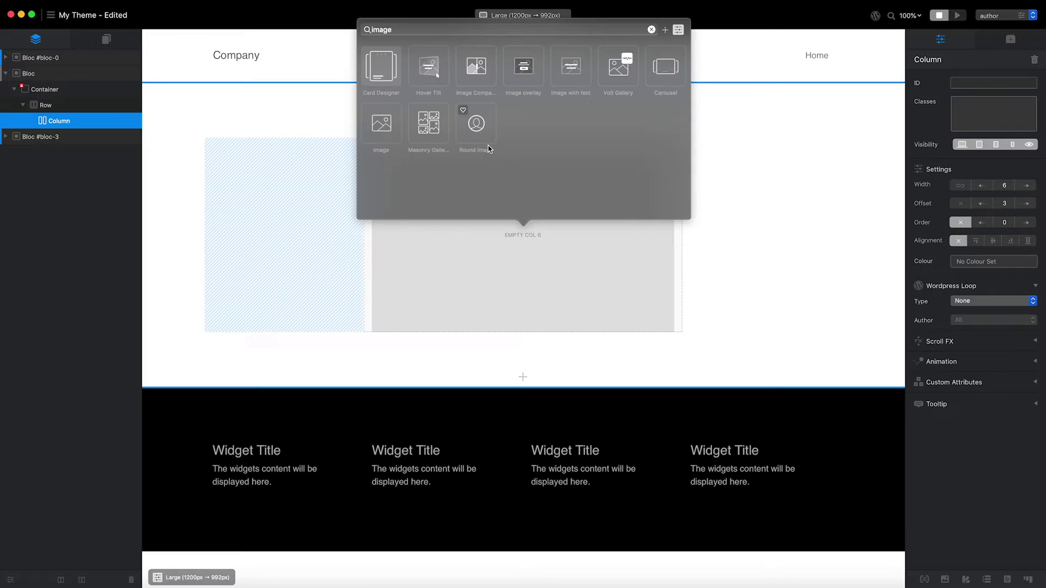
pyautogui.click(475, 124)
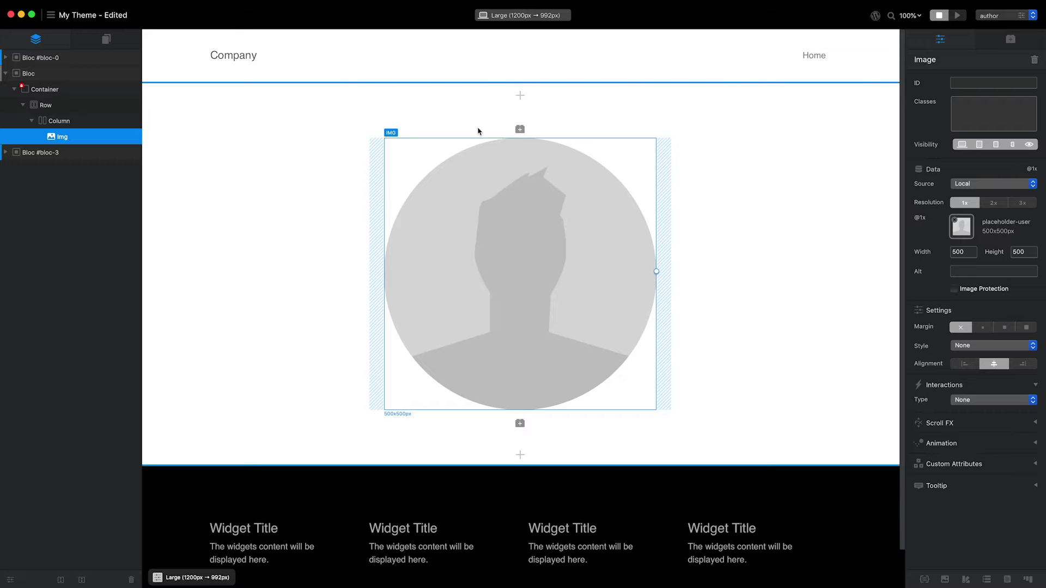
# Set the image source to Author Avatar and select its width value for editing.
pyautogui.click(972, 186)
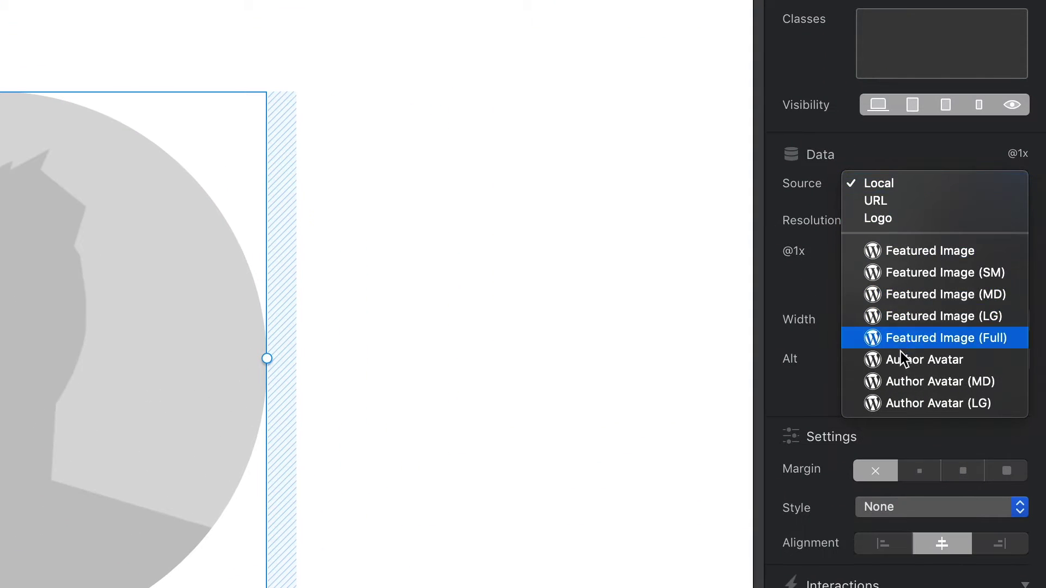
pyautogui.click(900, 359)
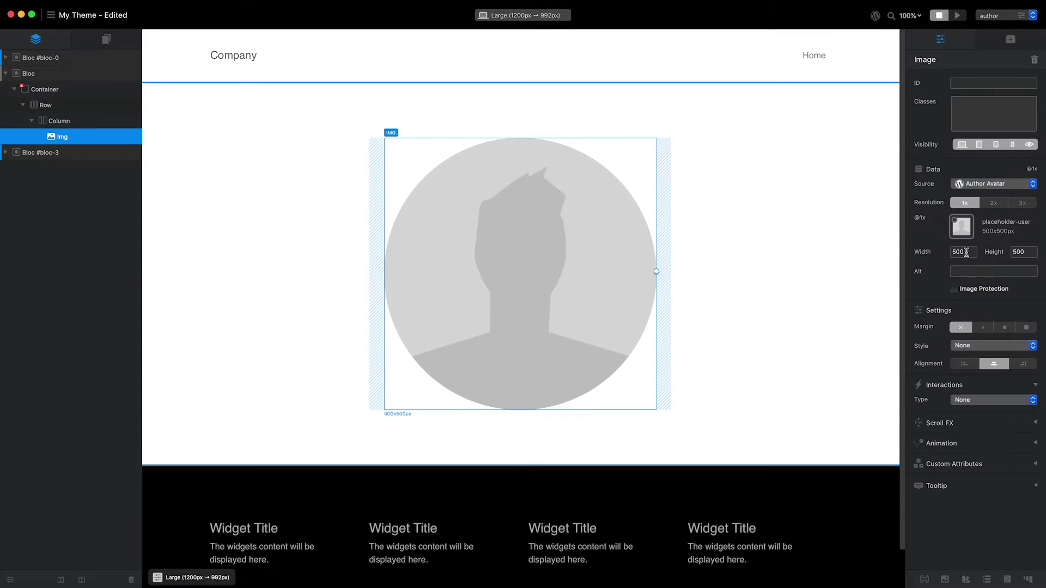
pyautogui.doubleClick(859, 323)
# Set the avatar width to 100 and add a Heading 2 below it.
pyautogui.write('100')
pyautogui.click(526, 207)
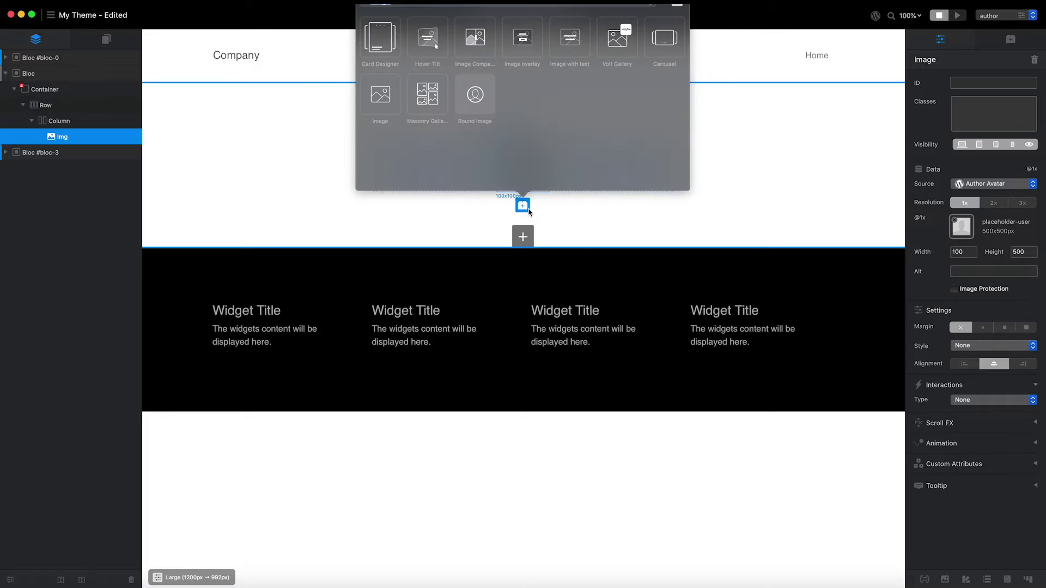
pyautogui.click(428, 139)
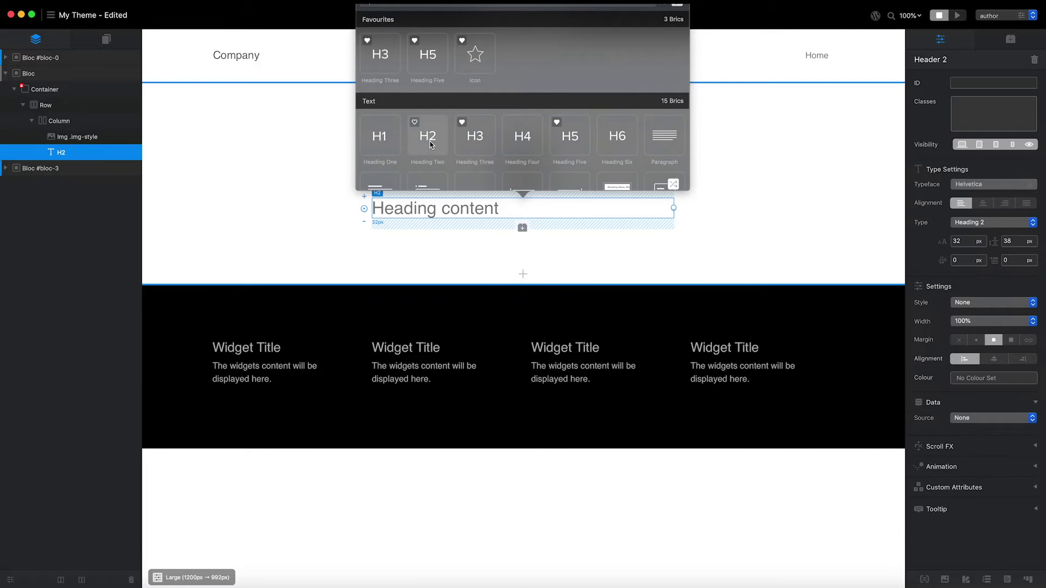
pyautogui.click(785, 228)
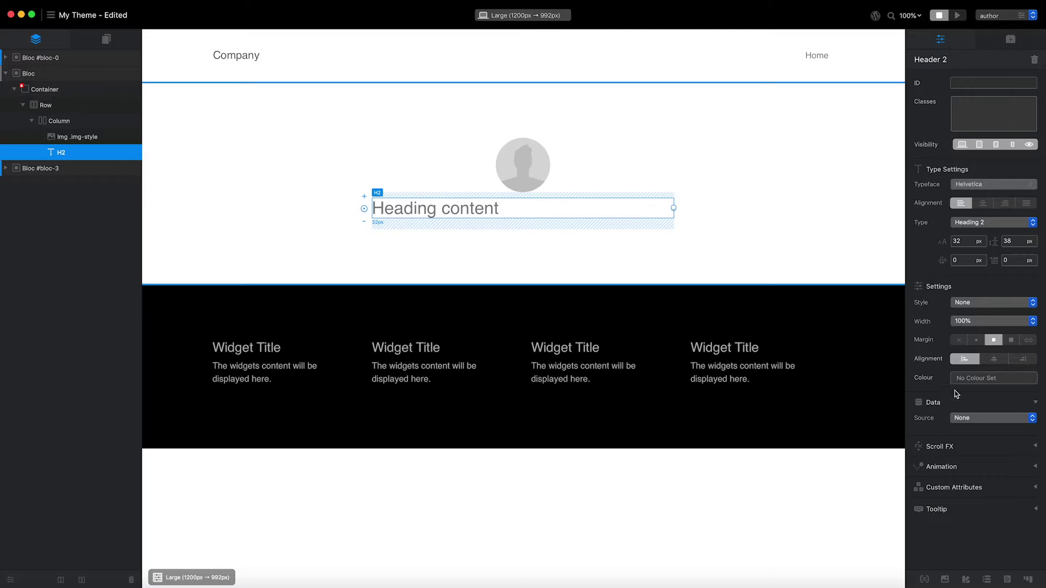
# Bind the heading to Author User Name, centre it, remove its margin, and retype it as 'Author Username'.
pyautogui.click(985, 417)
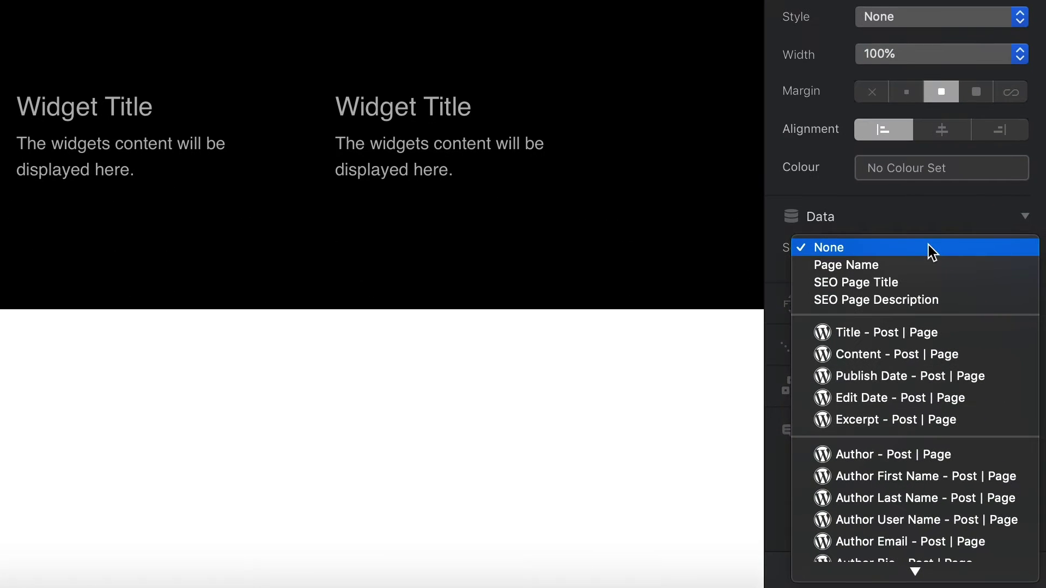
pyautogui.click(980, 521)
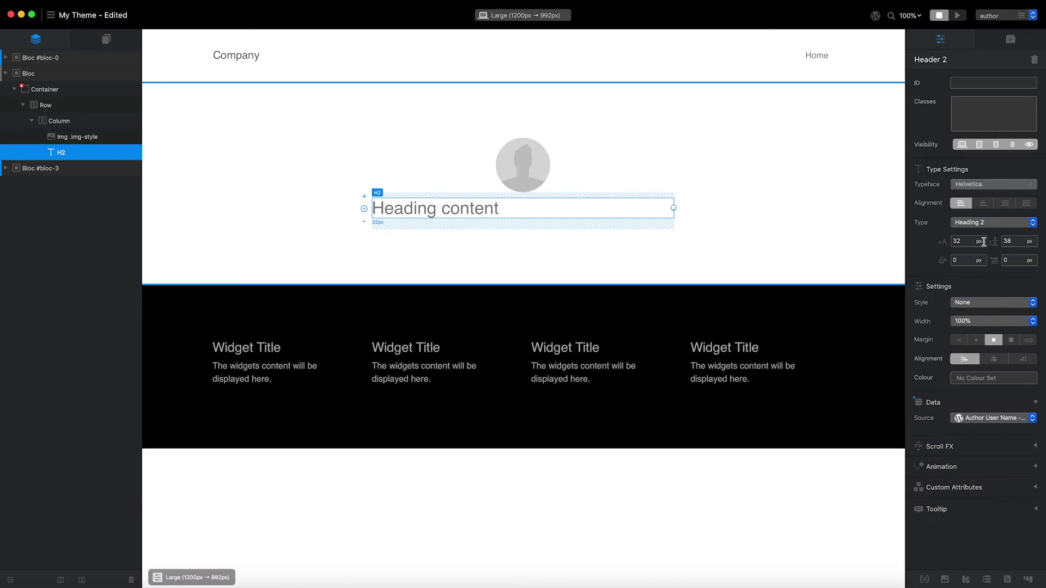
pyautogui.click(983, 208)
pyautogui.click(958, 340)
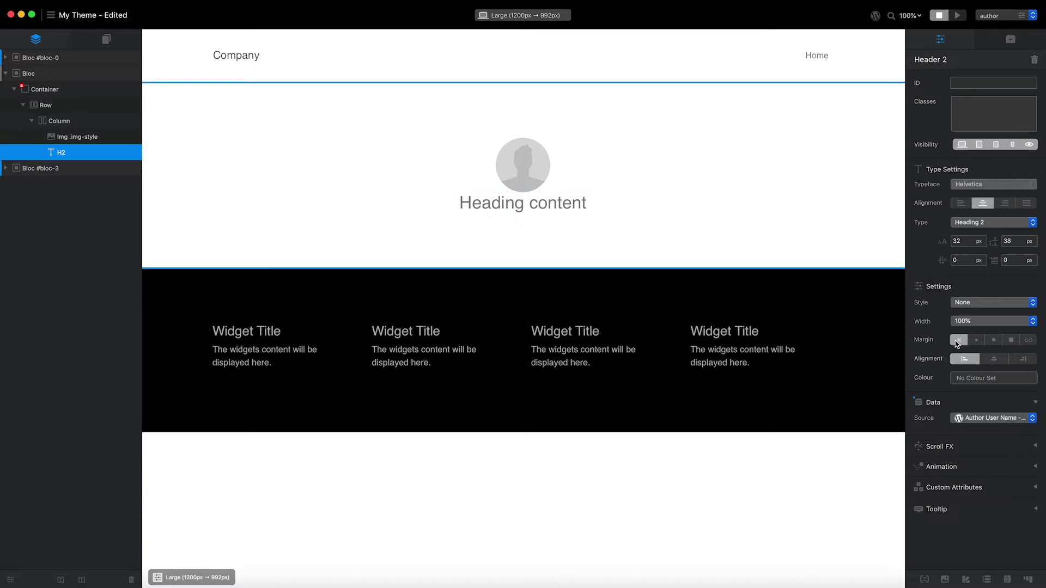
pyautogui.doubleClick(570, 209)
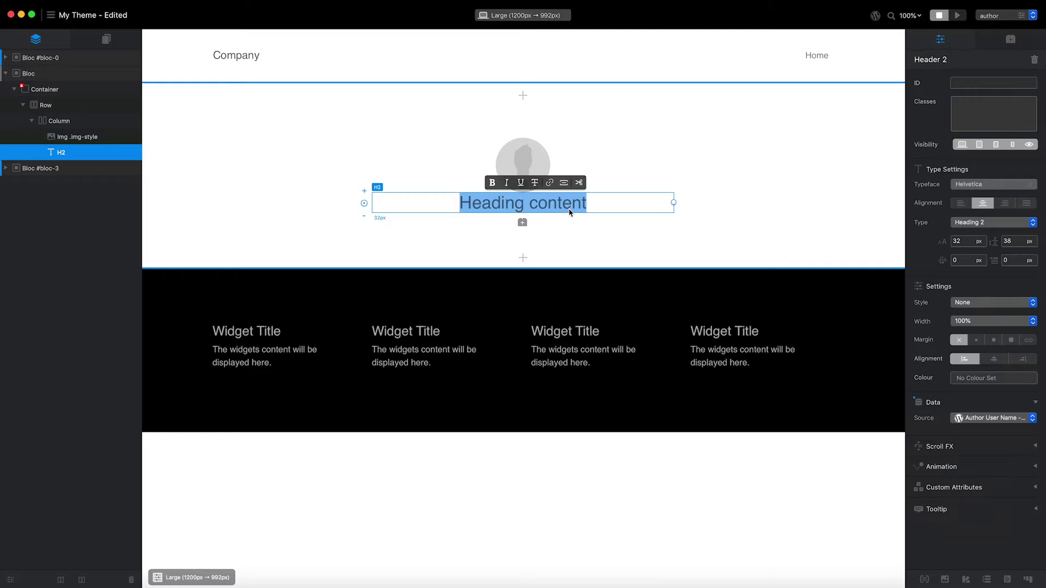
pyautogui.write('Author User')
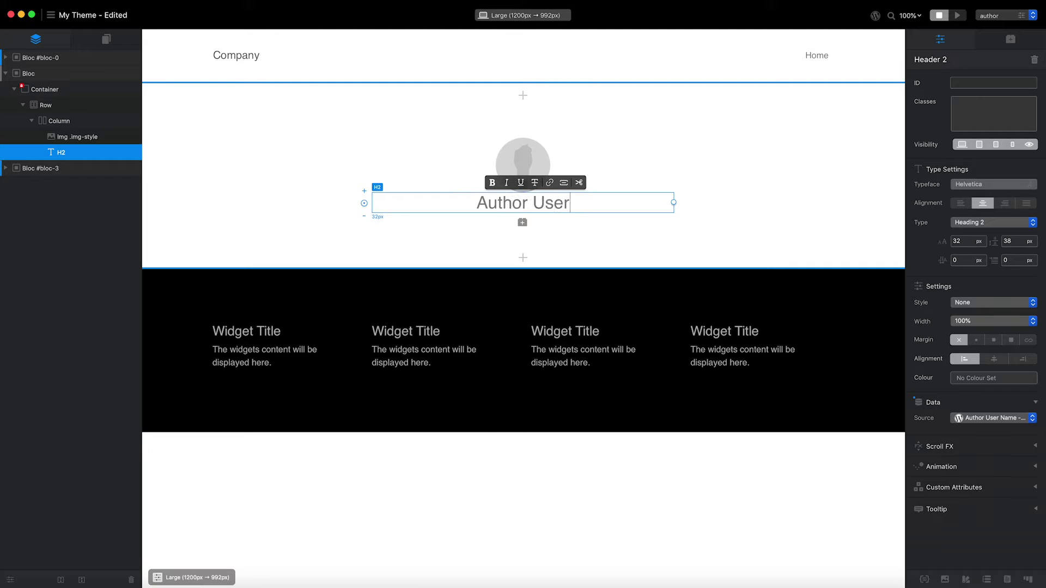
pyautogui.write('name')
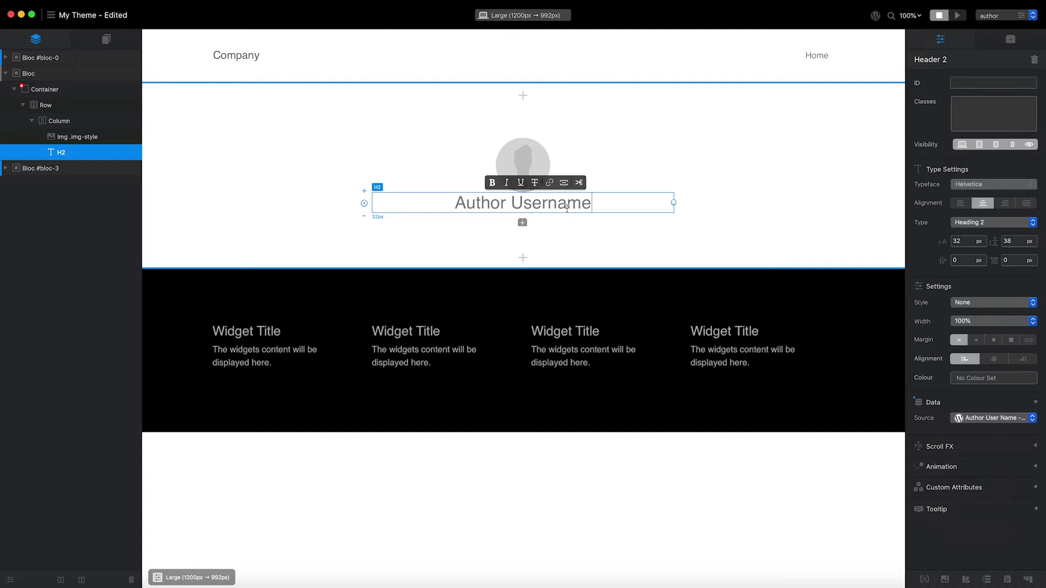
# Add a paragraph below the heading and bind it to the Author Bio data source.
pyautogui.click(522, 222)
pyautogui.click(660, 163)
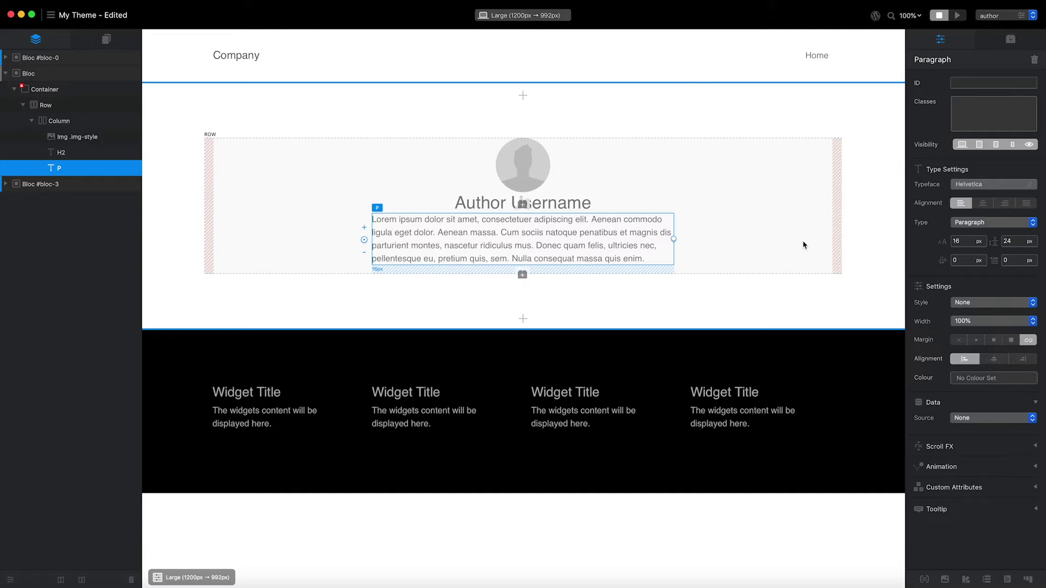
pyautogui.click(1015, 421)
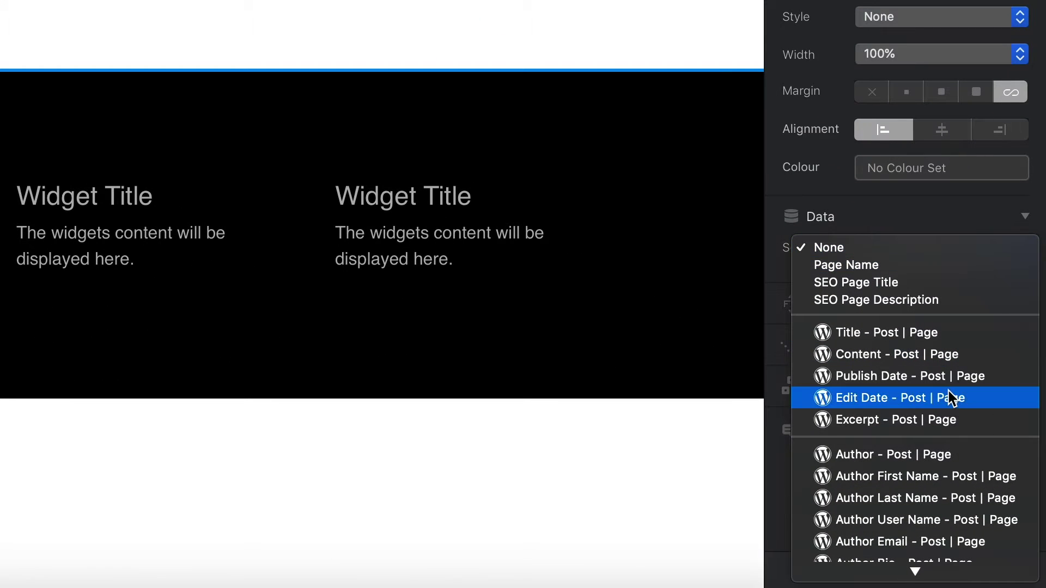
pyautogui.scroll(-3, 950, 391)
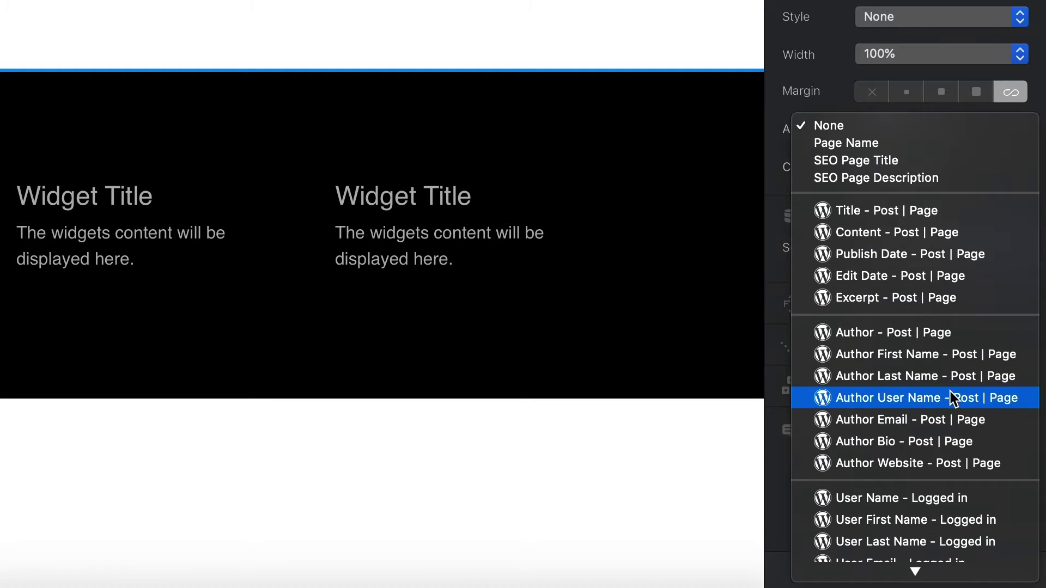
pyautogui.click(940, 439)
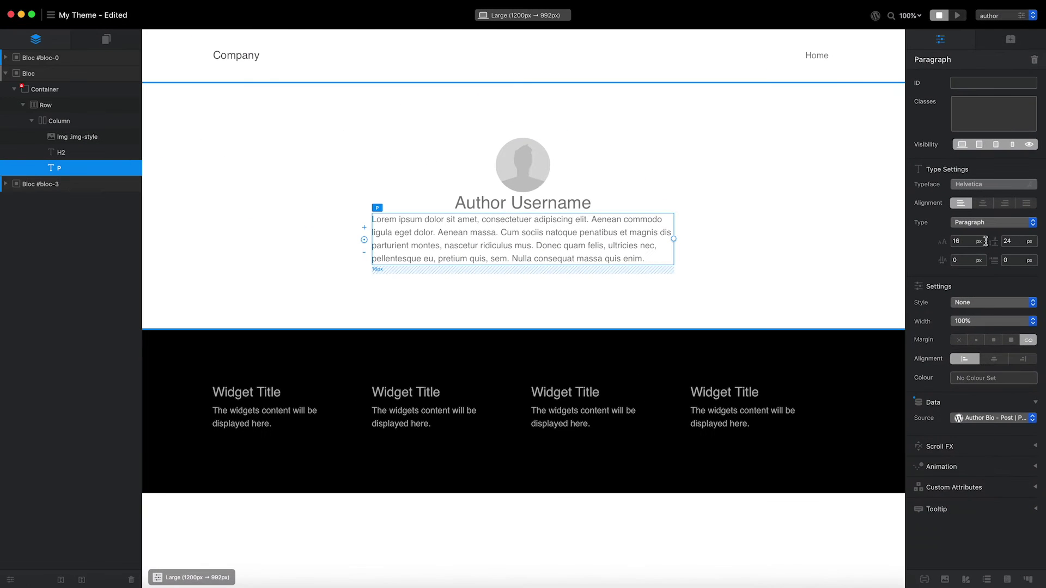
# Centre the paragraph and set its placeholder to 'Author bio will display here.'.
pyautogui.click(983, 203)
pyautogui.press('Return')
pyautogui.write('Auth')
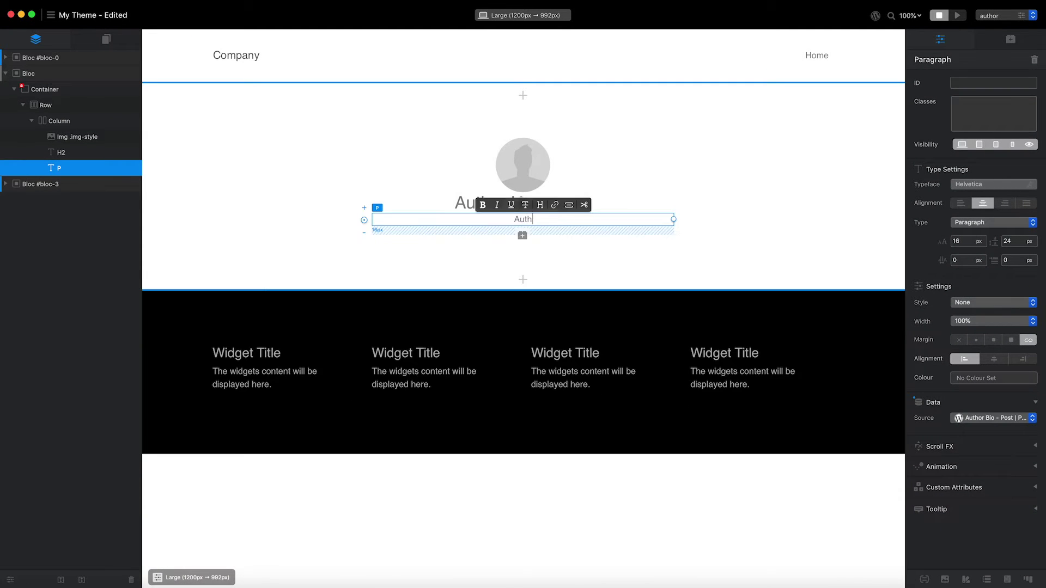
pyautogui.write('or bio will display here.')
# Insert an Icon element under the bio paragraph.
pyautogui.click(522, 235)
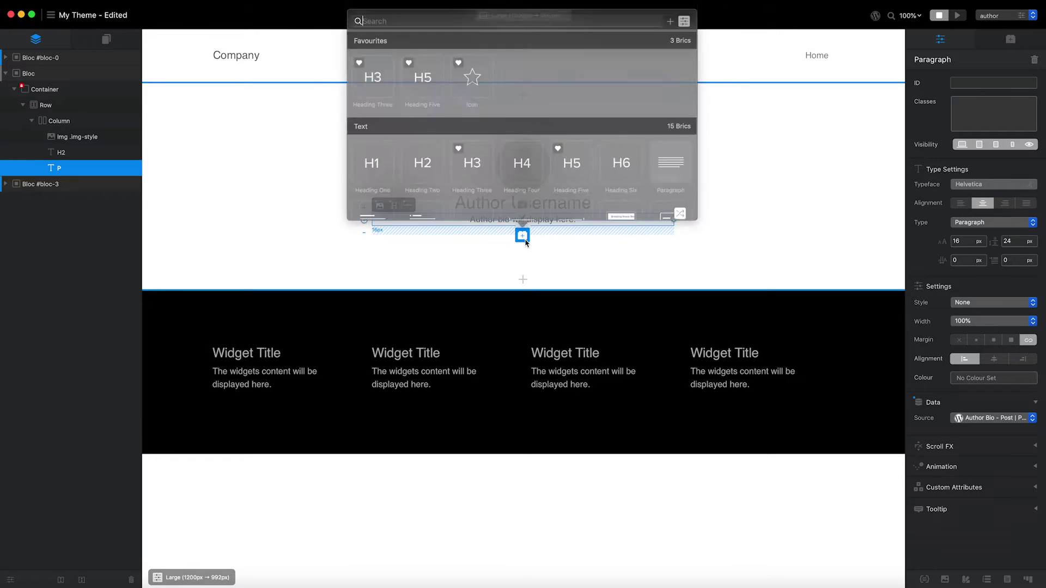
pyautogui.write('icon')
pyautogui.click(380, 68)
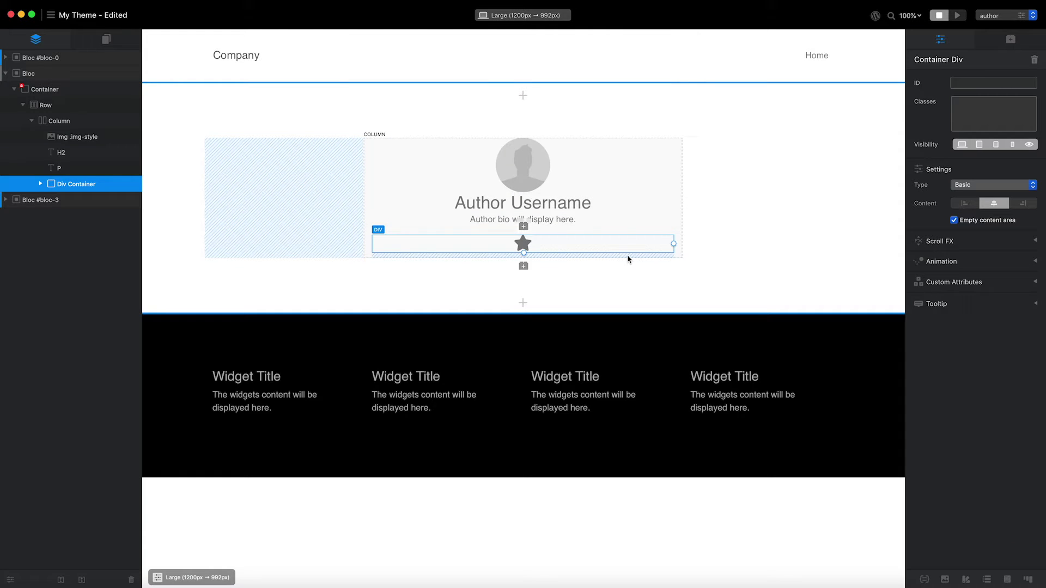
# Replace the default star icon with the first globe icon.
pyautogui.click(527, 246)
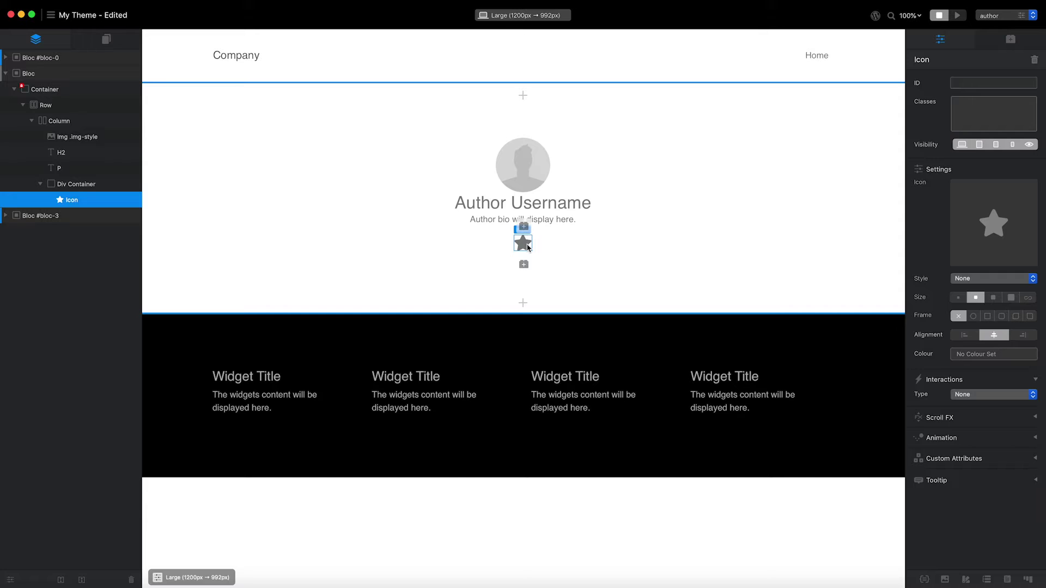
pyautogui.doubleClick(527, 246)
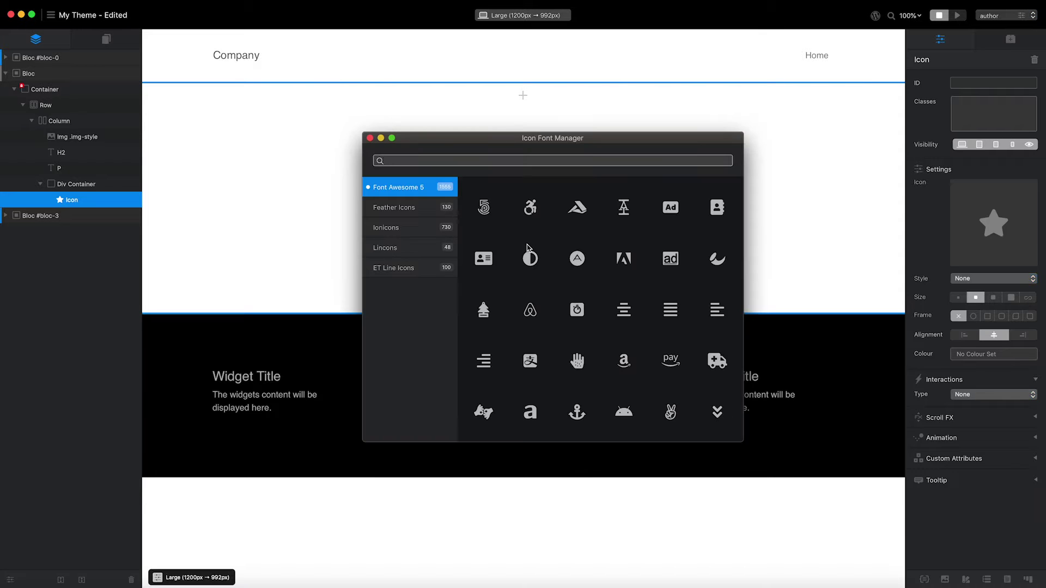
pyautogui.write('globe')
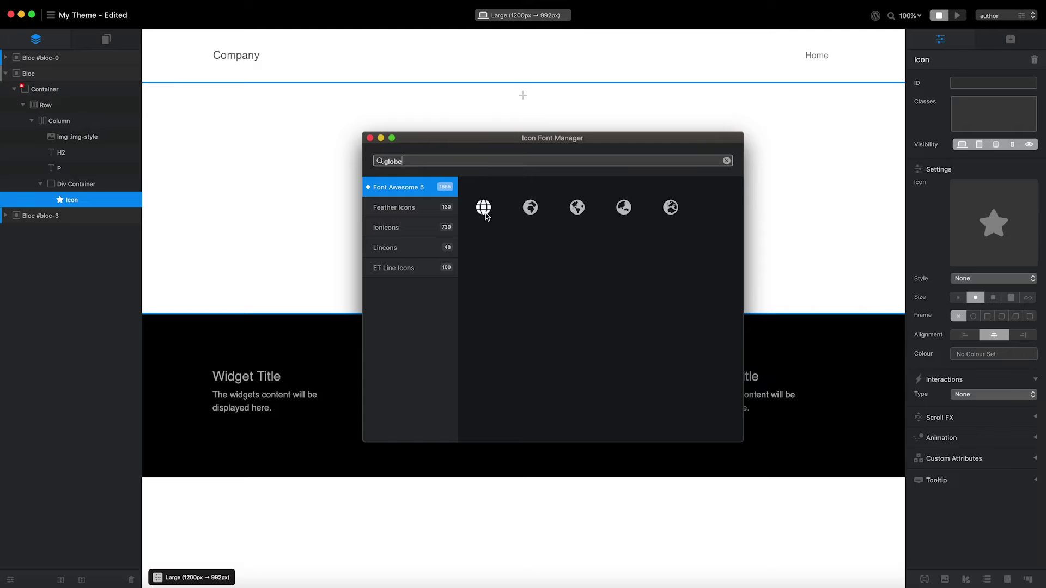
pyautogui.click(484, 210)
pyautogui.click(487, 215)
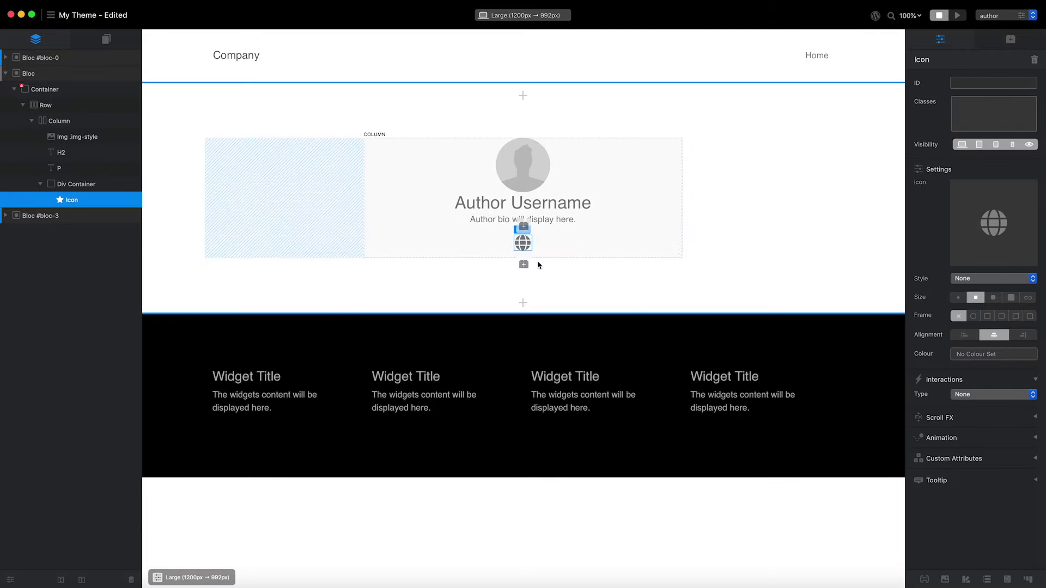
# Set the globe icon's interaction to Navigate to URL with %WP_authorWebsite%.
pyautogui.click(990, 396)
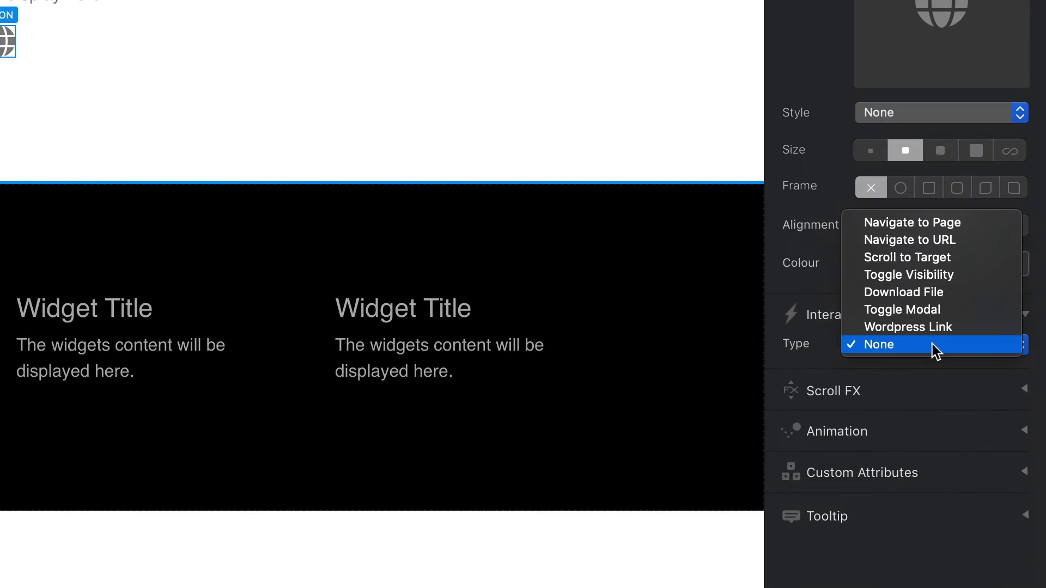
pyautogui.click(943, 241)
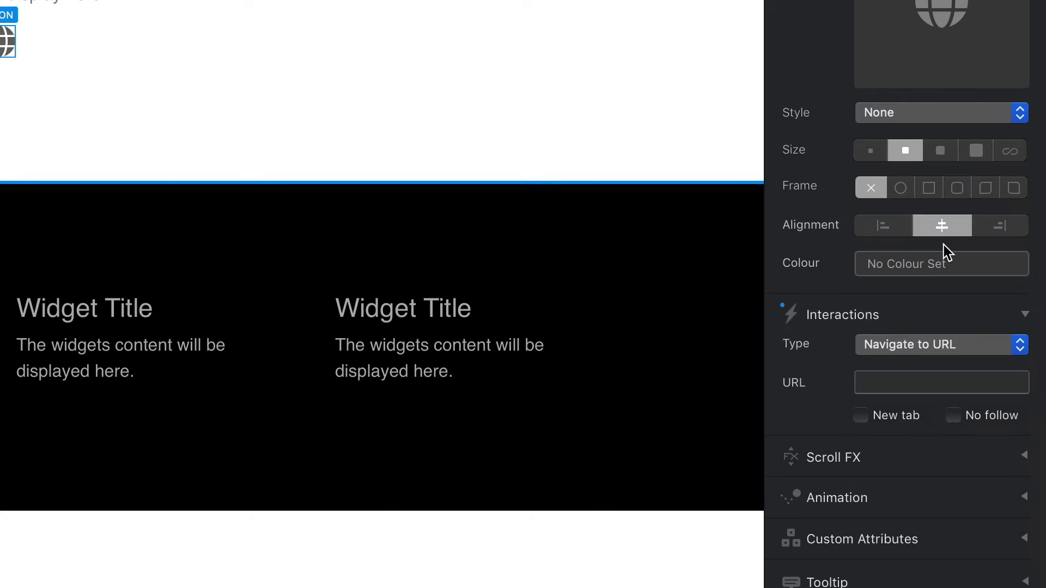
pyautogui.click(912, 381)
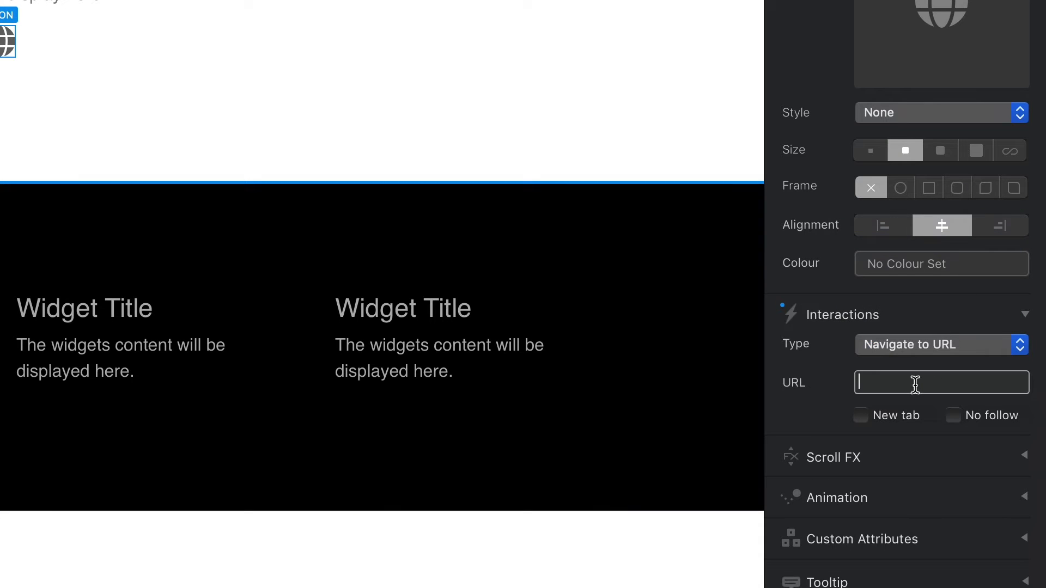
pyautogui.write('%WP_authorWebsite')
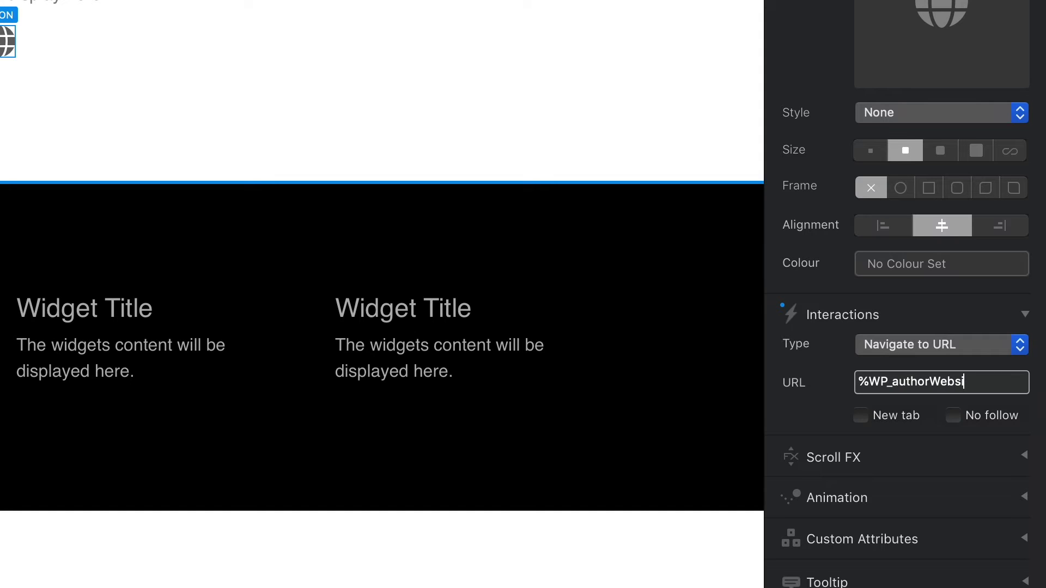
pyautogui.write('%')
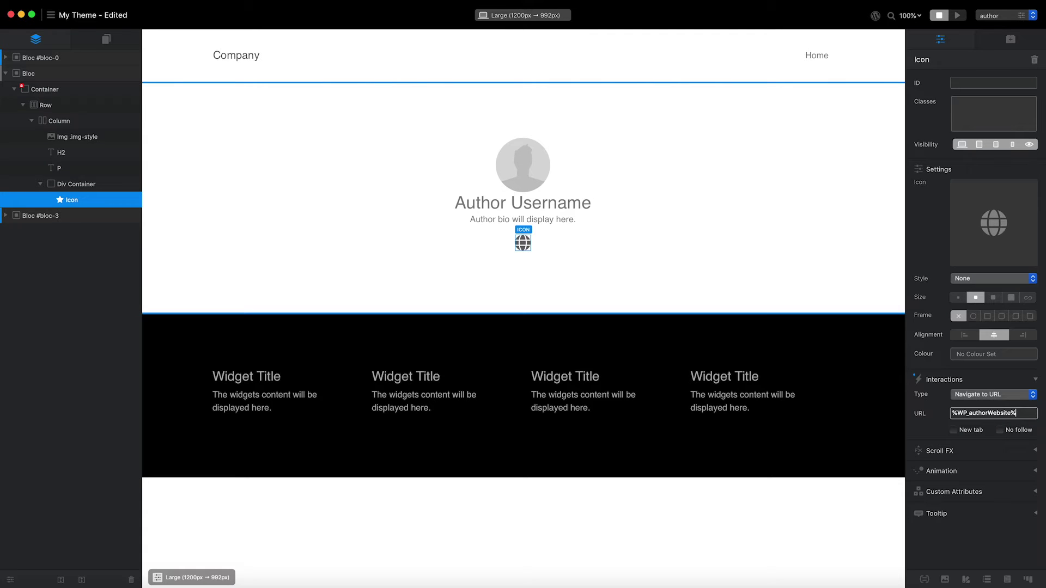
pyautogui.click(880, 149)
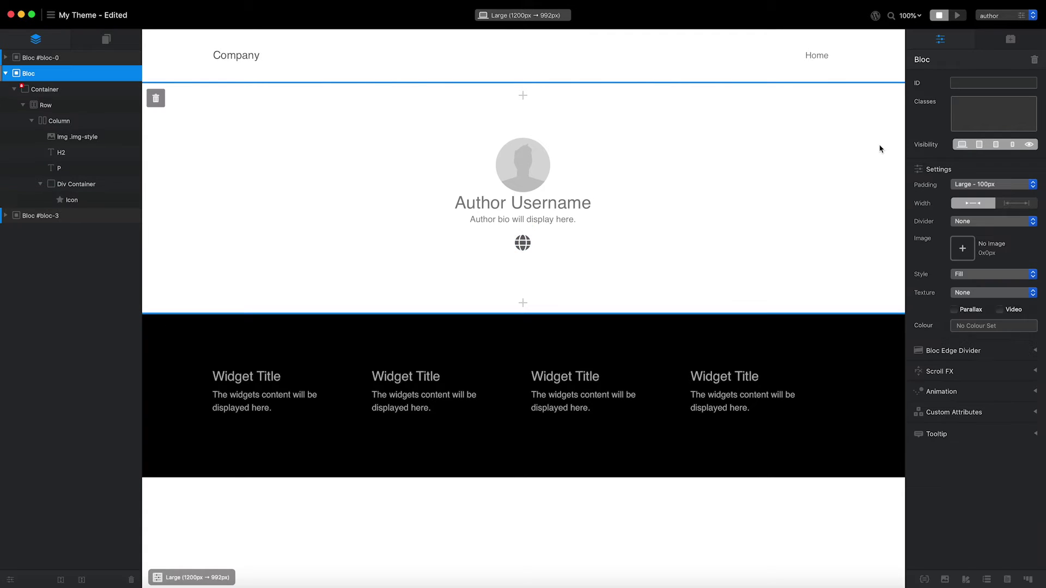
# Make the header section background black and the Author Username heading white.
pyautogui.click(980, 326)
pyautogui.click(751, 360)
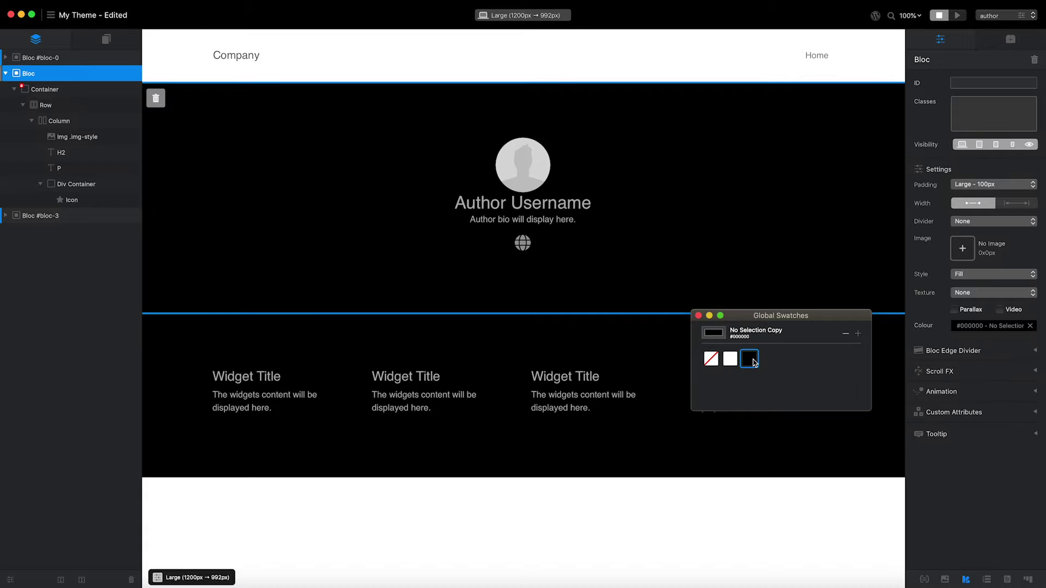
pyautogui.click(553, 207)
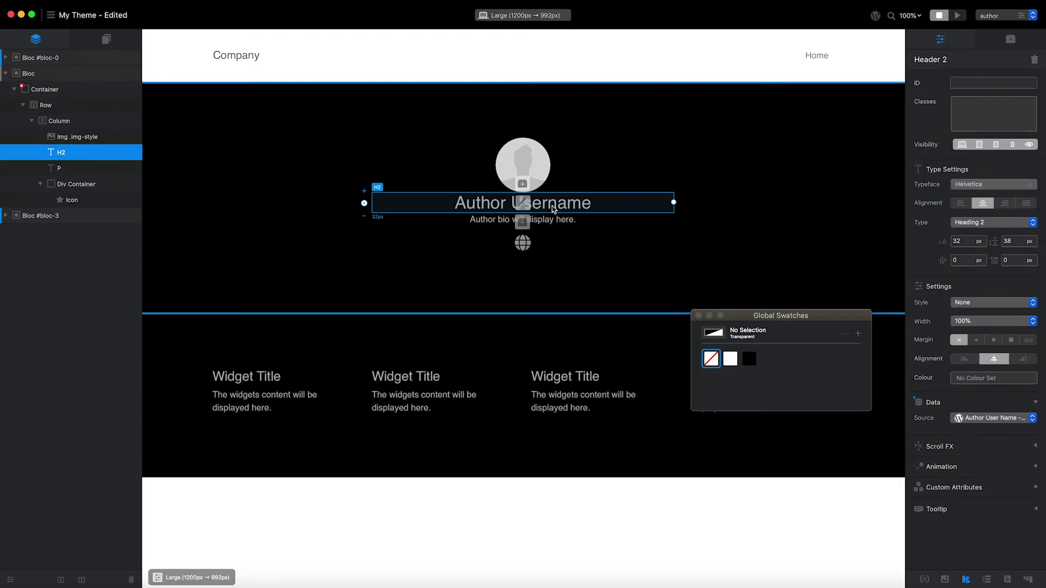
pyautogui.click(730, 359)
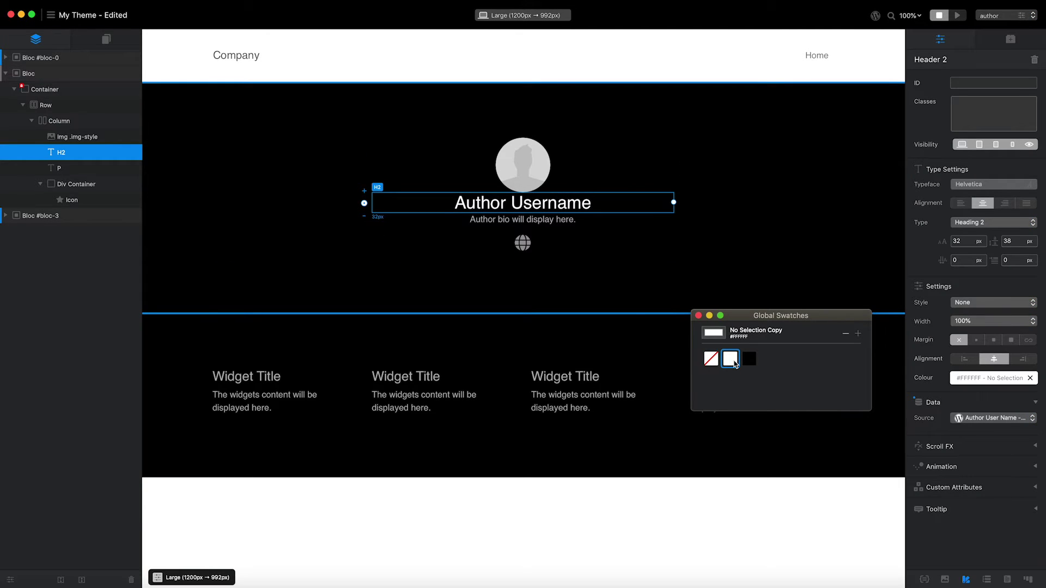
pyautogui.click(735, 363)
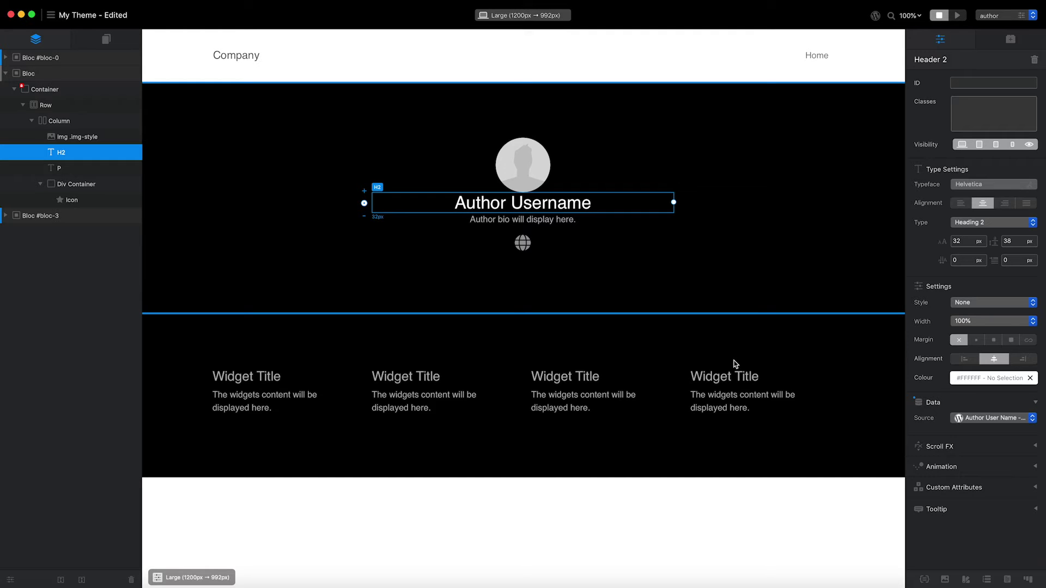
pyautogui.click(108, 45)
# Duplicate the Home page's Recent Posts section onto the author page.
pyautogui.scroll(6, 94, 153)
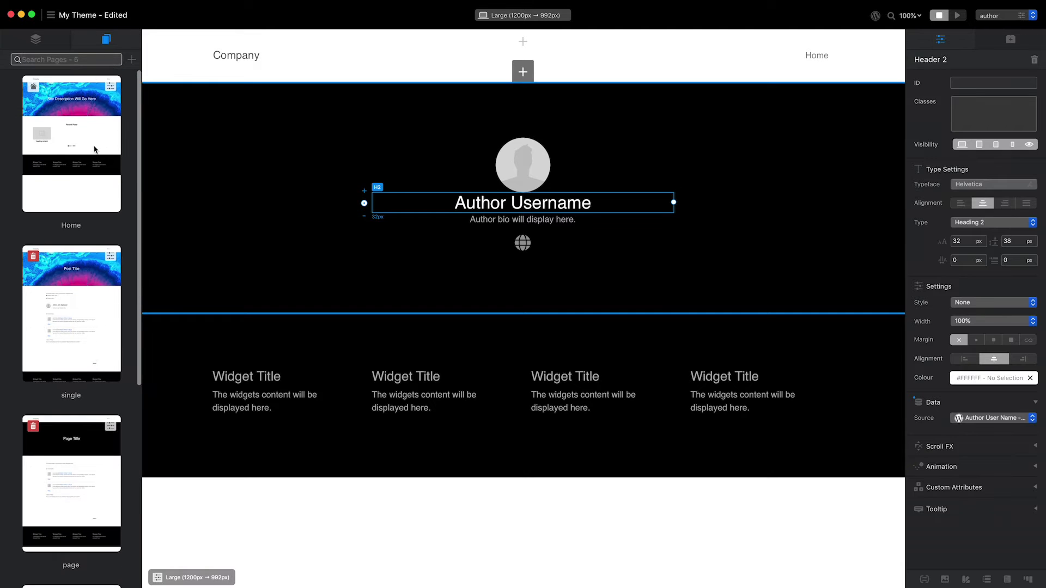
pyautogui.click(95, 150)
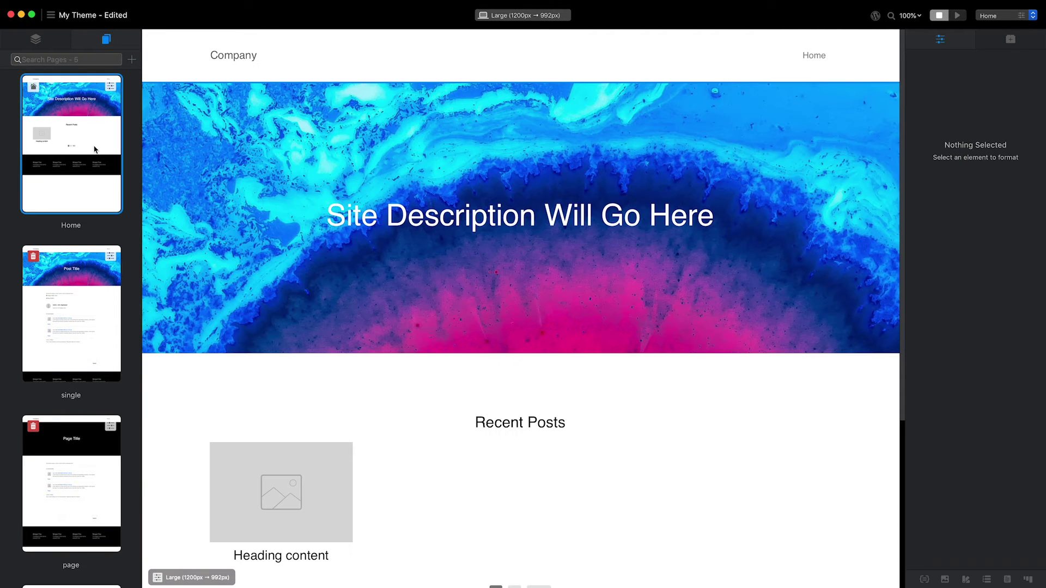
pyautogui.rightClick(834, 398)
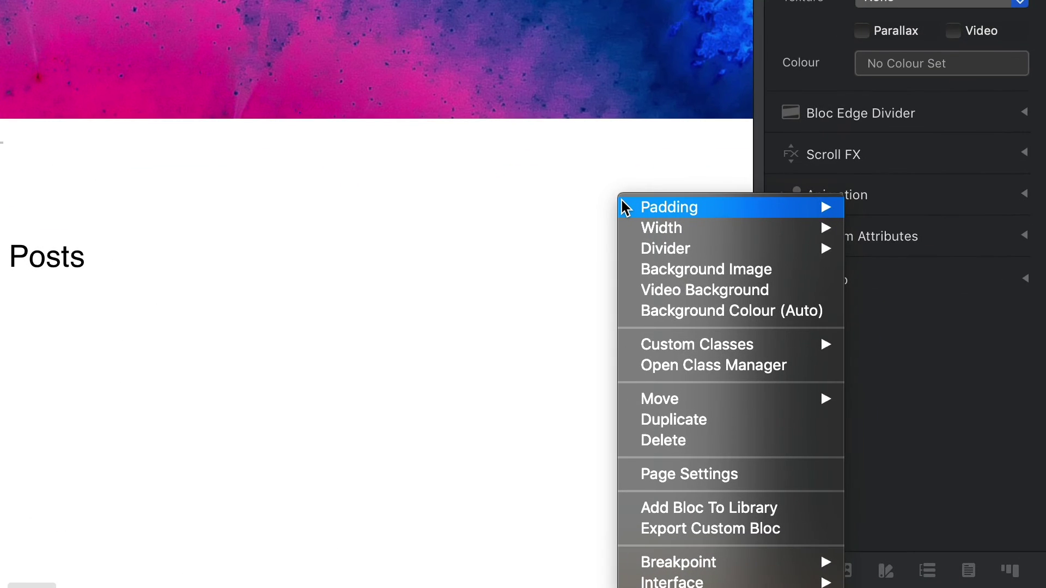
pyautogui.click(698, 420)
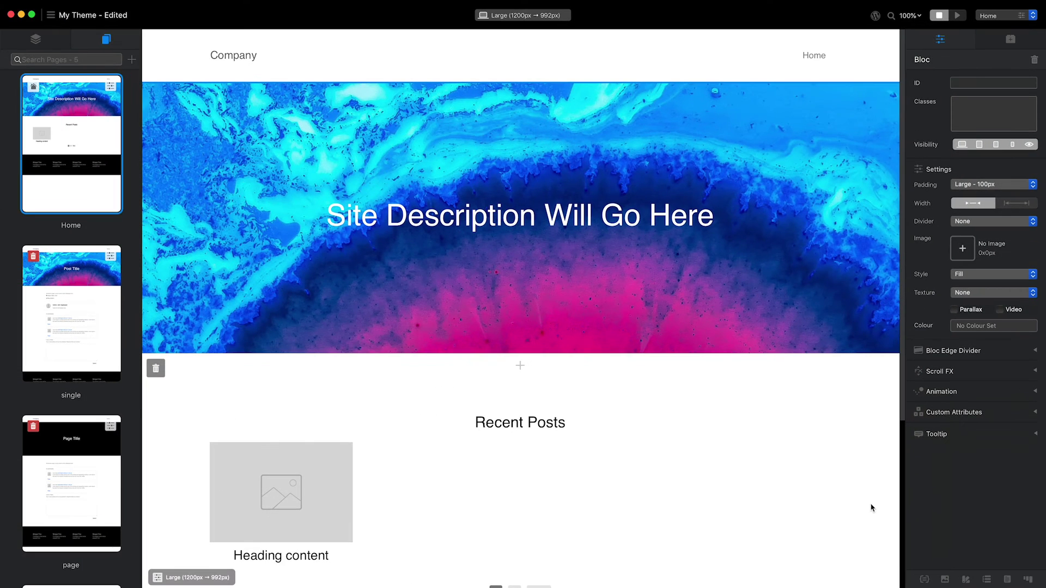
pyautogui.click(604, 284)
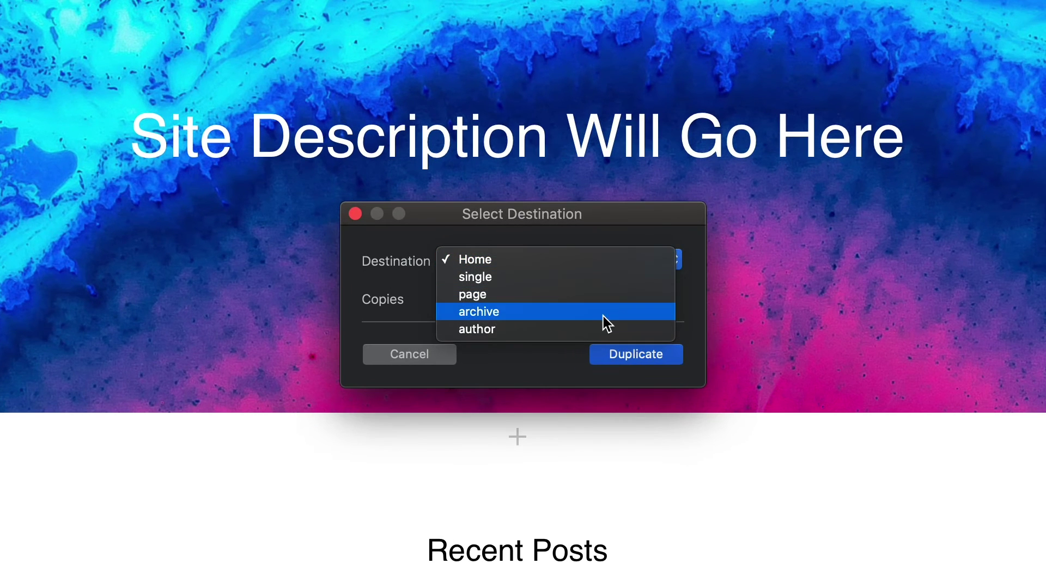
pyautogui.click(593, 326)
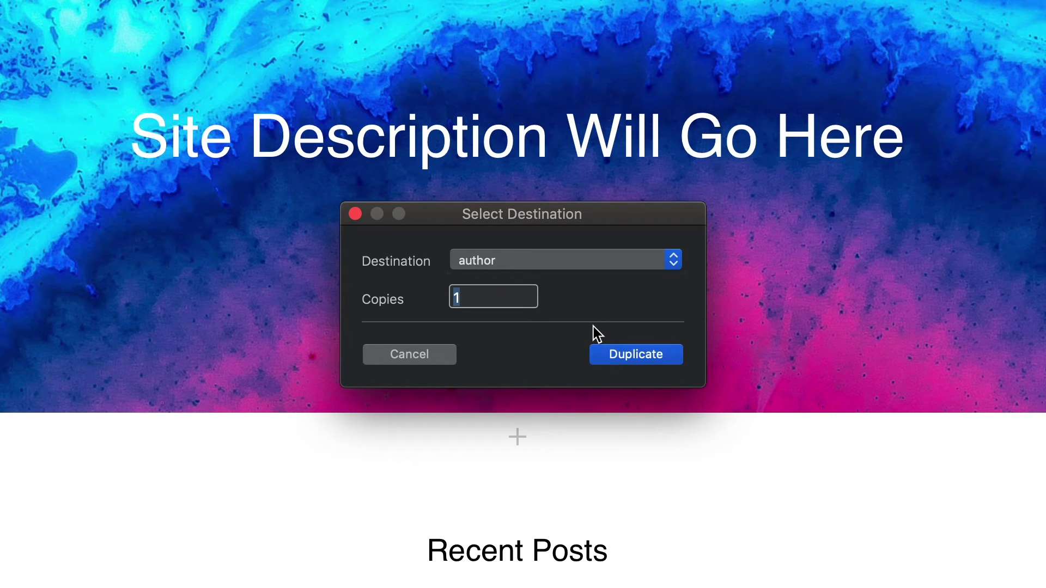
pyautogui.click(662, 357)
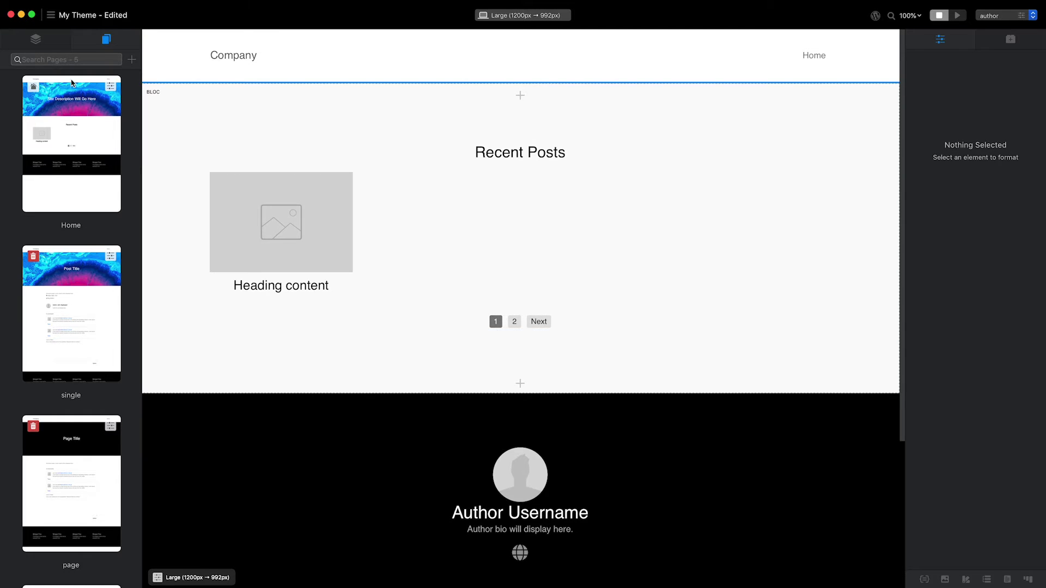
# In the Layers tree, drag the collapsed author header section above Recent Posts.
pyautogui.click(43, 41)
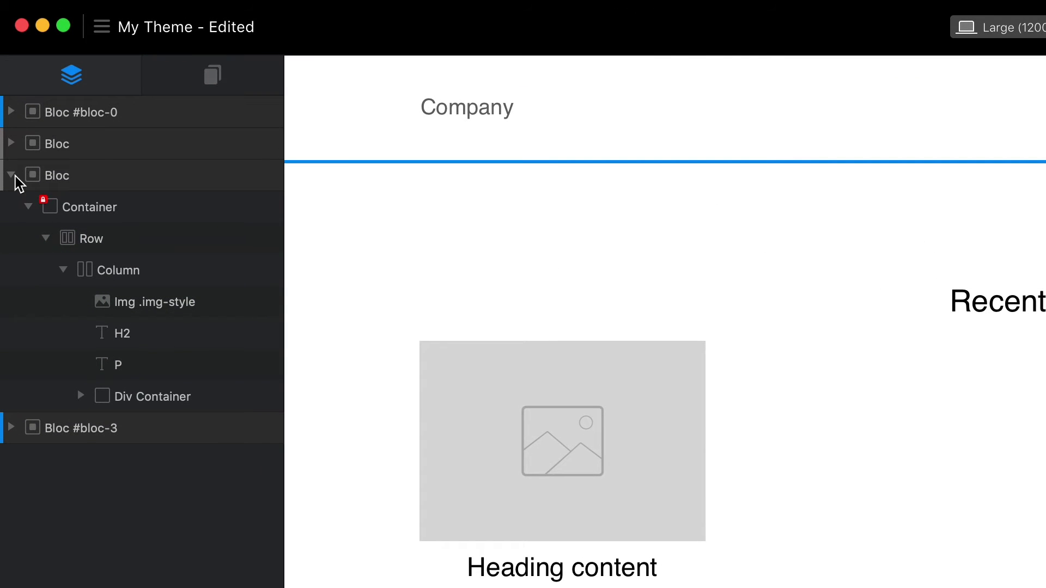
pyautogui.click(12, 175)
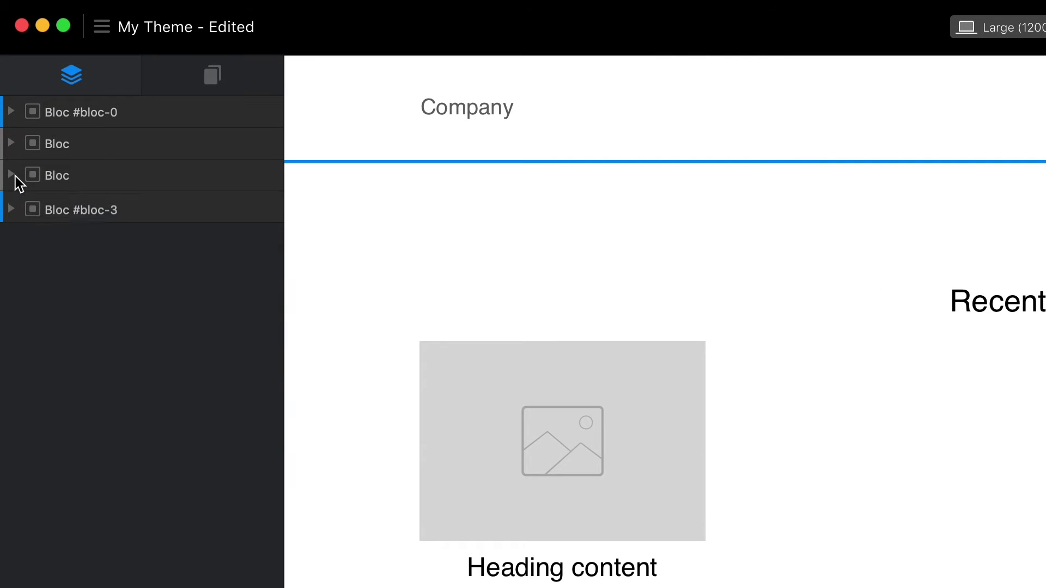
pyautogui.click(87, 177)
pyautogui.moveTo(107, 176); pyautogui.dragTo(24, 129)
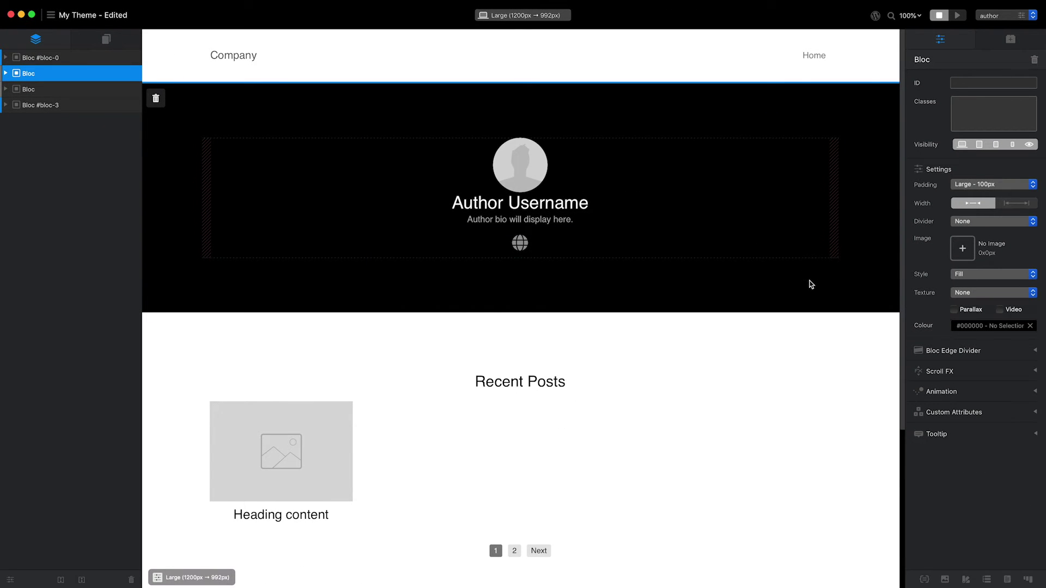
pyautogui.scroll(-3, 809, 283)
pyautogui.scroll(-1, 810, 284)
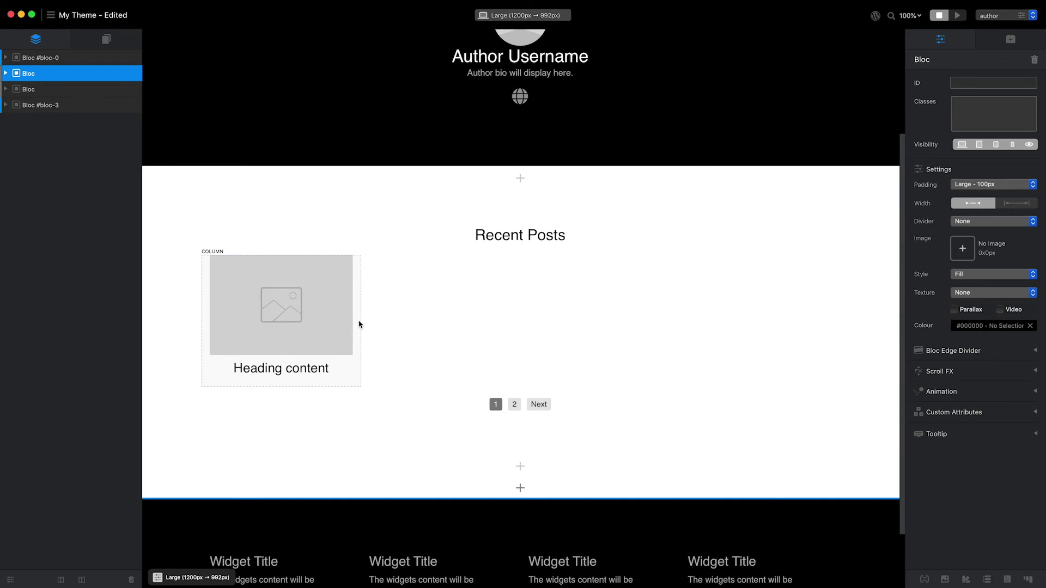
# Set the post loop column's WordPress Loop Author to Post Author.
pyautogui.click(360, 323)
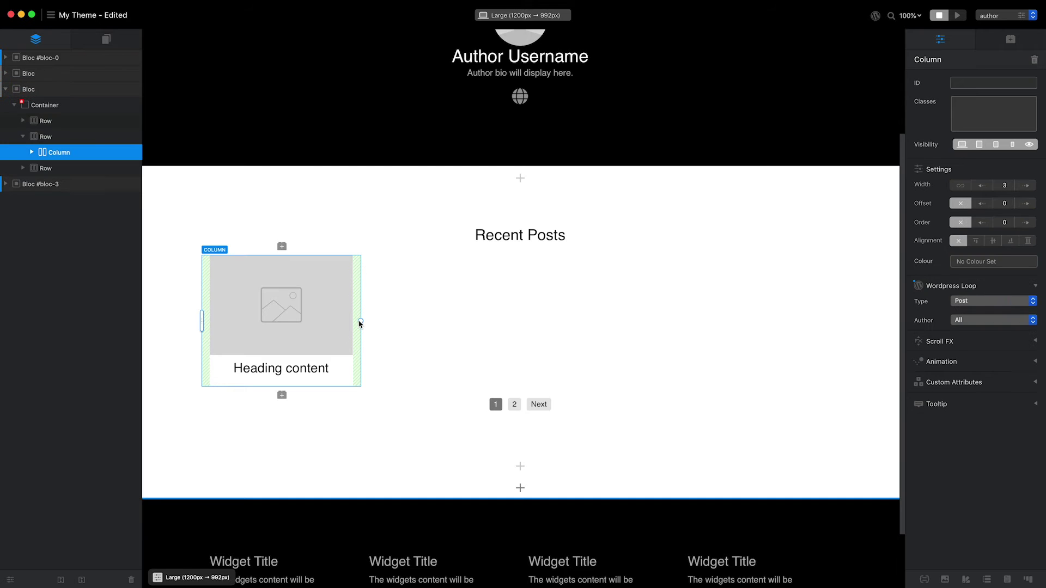
pyautogui.click(990, 322)
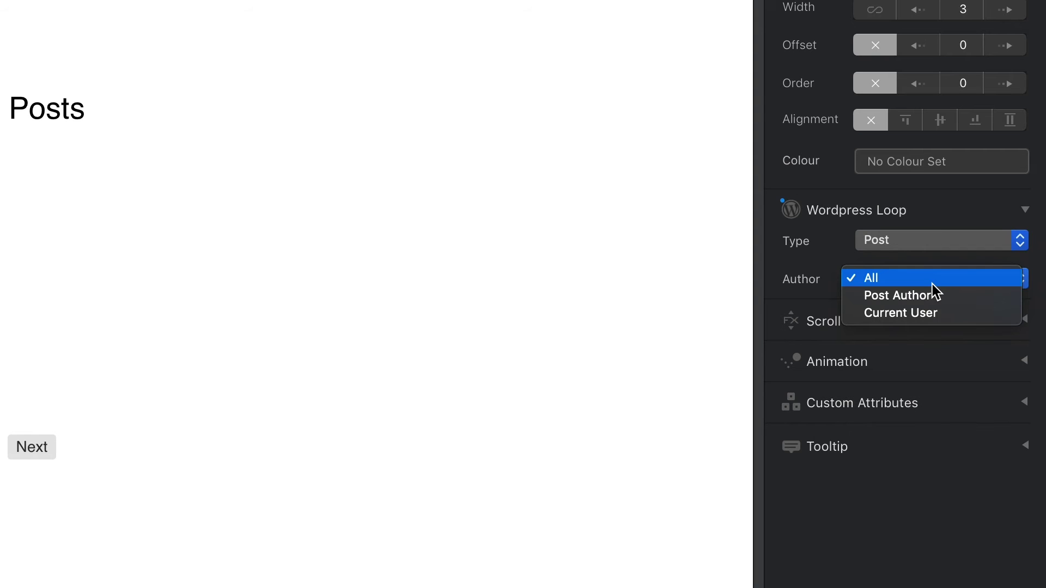
pyautogui.click(932, 302)
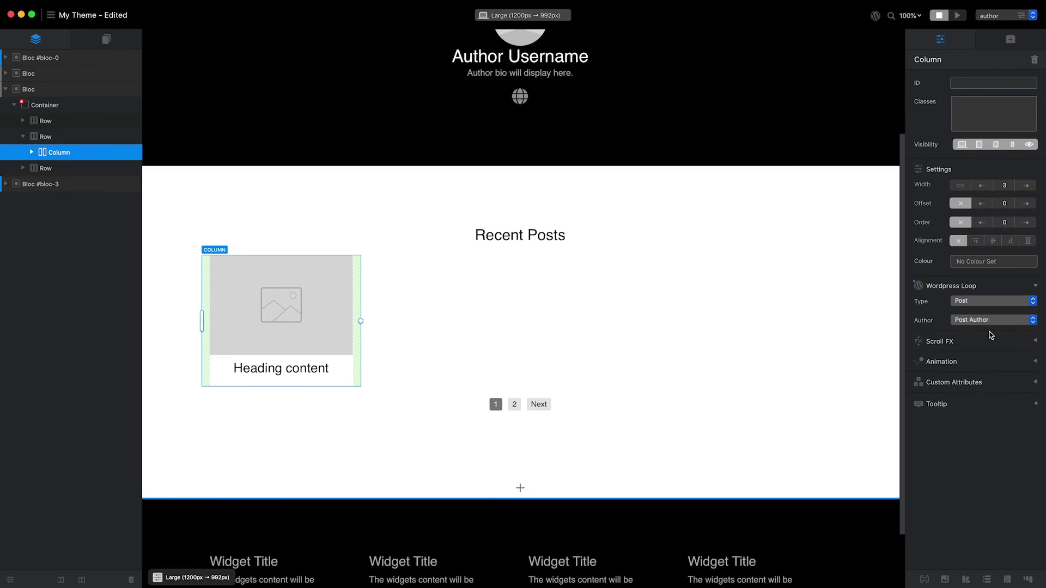
# Retitle the Recent Posts heading to "%WP_authorFirstName%'s Posts".
pyautogui.click(550, 239)
pyautogui.click(548, 242)
pyautogui.write('%')
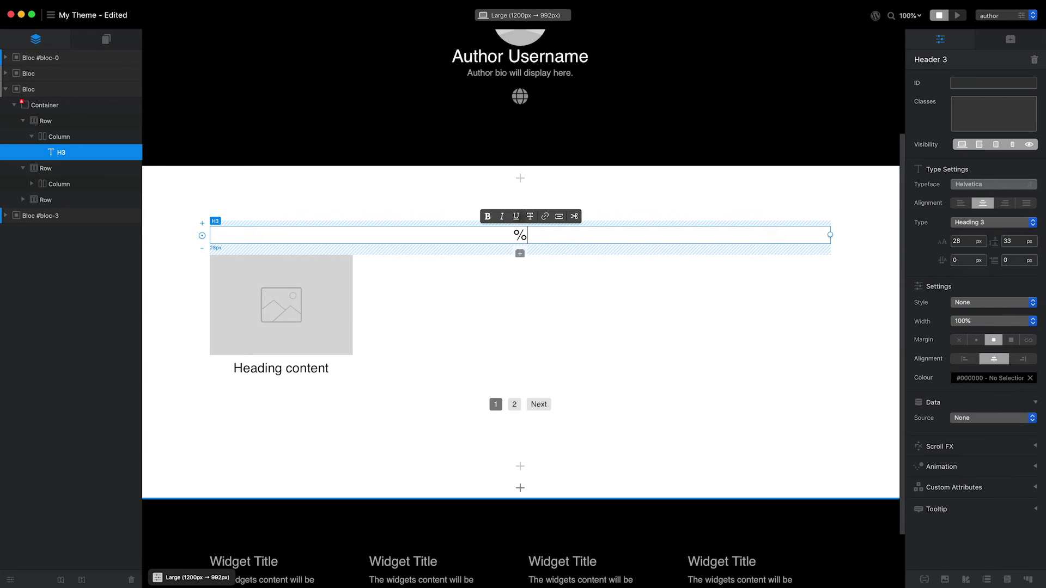
pyautogui.write('WP_author')
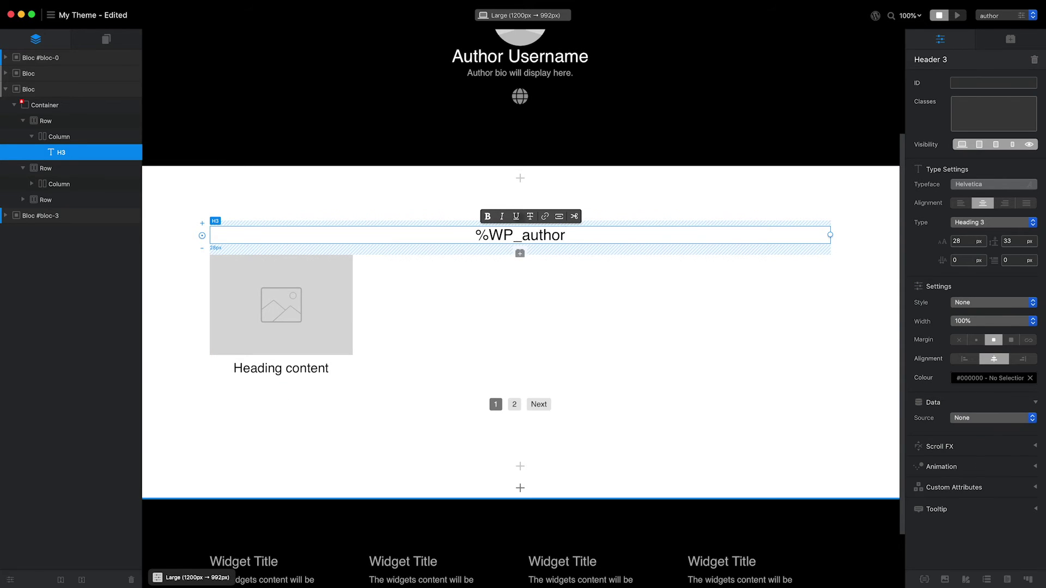
pyautogui.write('FirstName%')
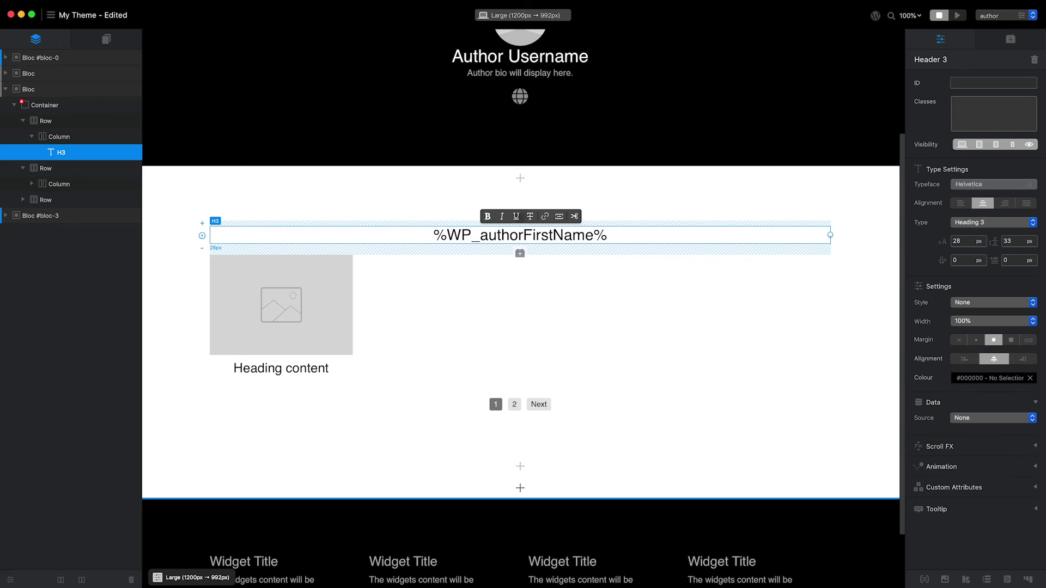
pyautogui.write("'s Posts")
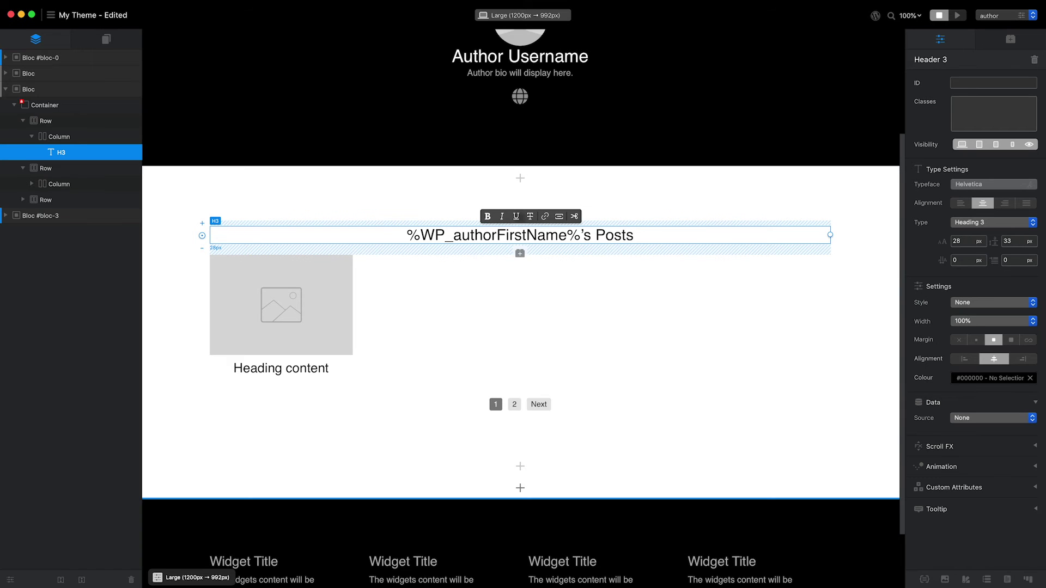
pyautogui.press('Escape')
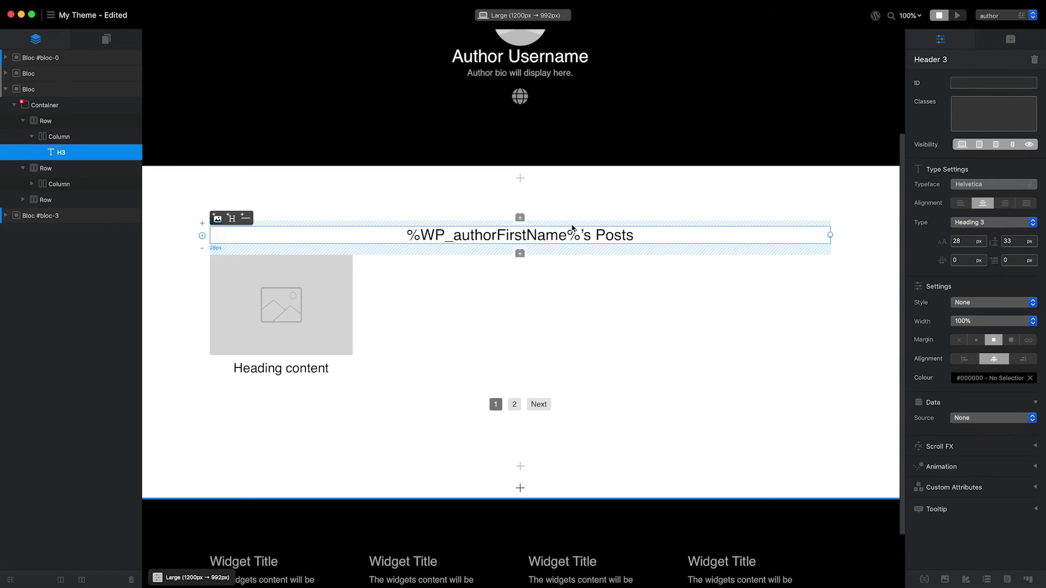
# On the single post template, make the author avatar a Wordpress Link targeting Author Archive URL.
pyautogui.click(134, 46)
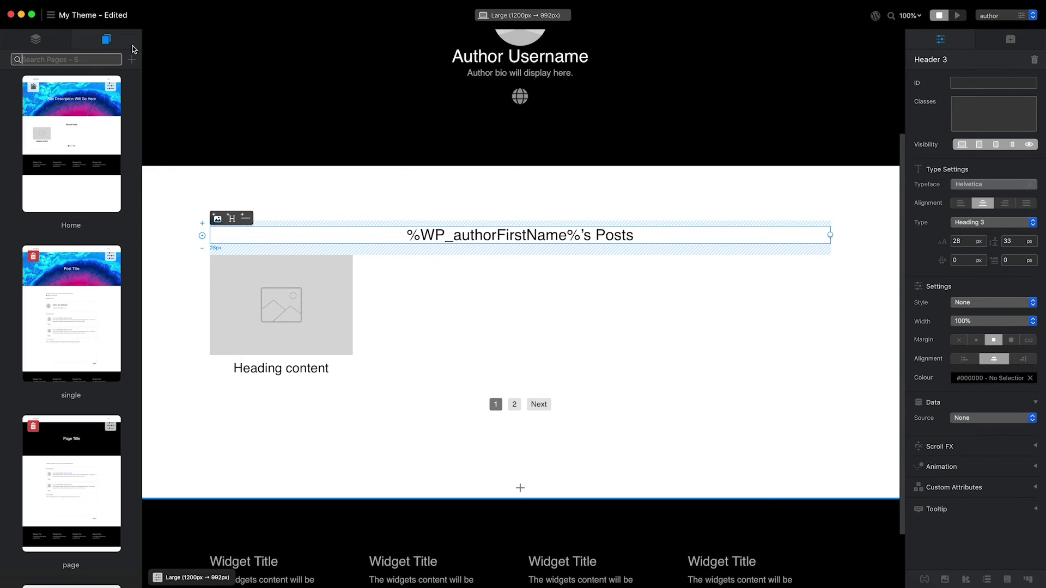
pyautogui.click(92, 292)
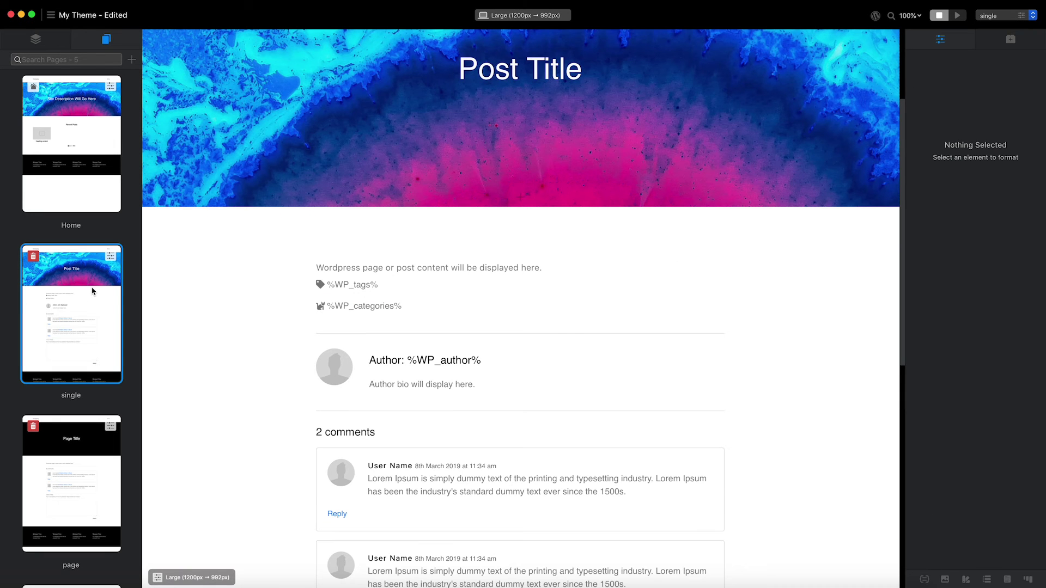
pyautogui.click(348, 365)
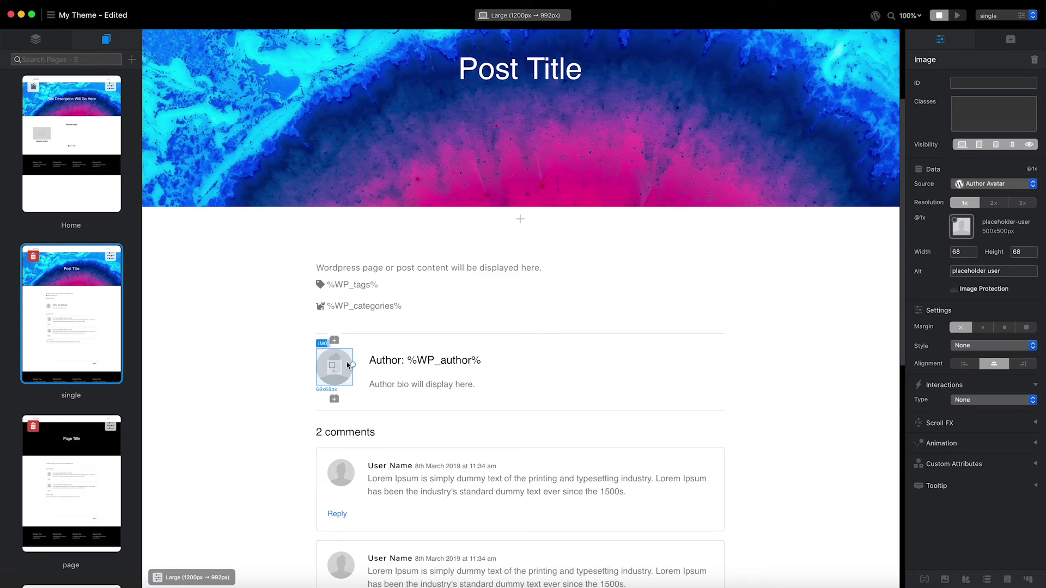
pyautogui.click(1026, 404)
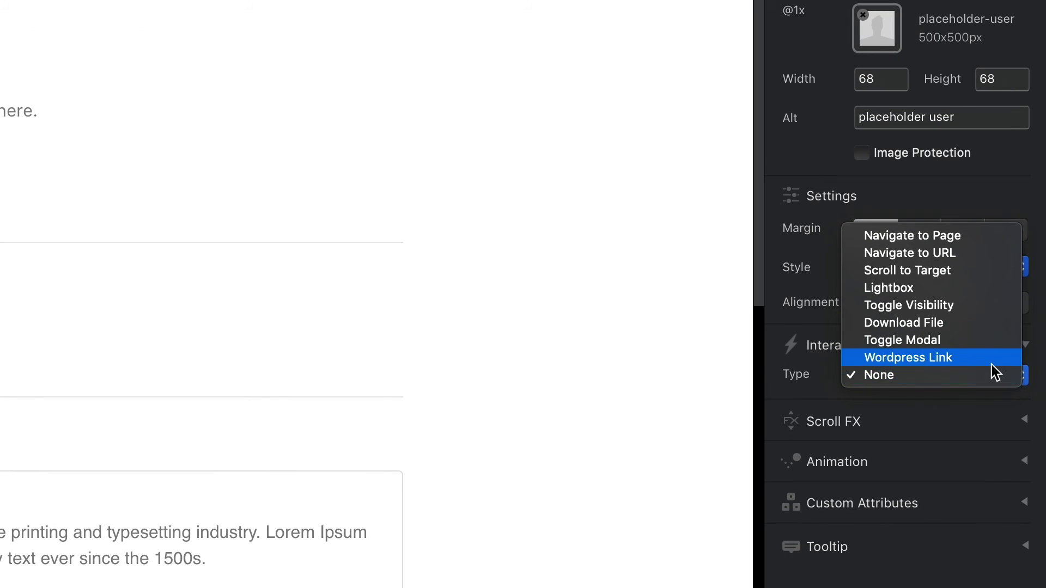
pyautogui.click(991, 362)
pyautogui.click(989, 420)
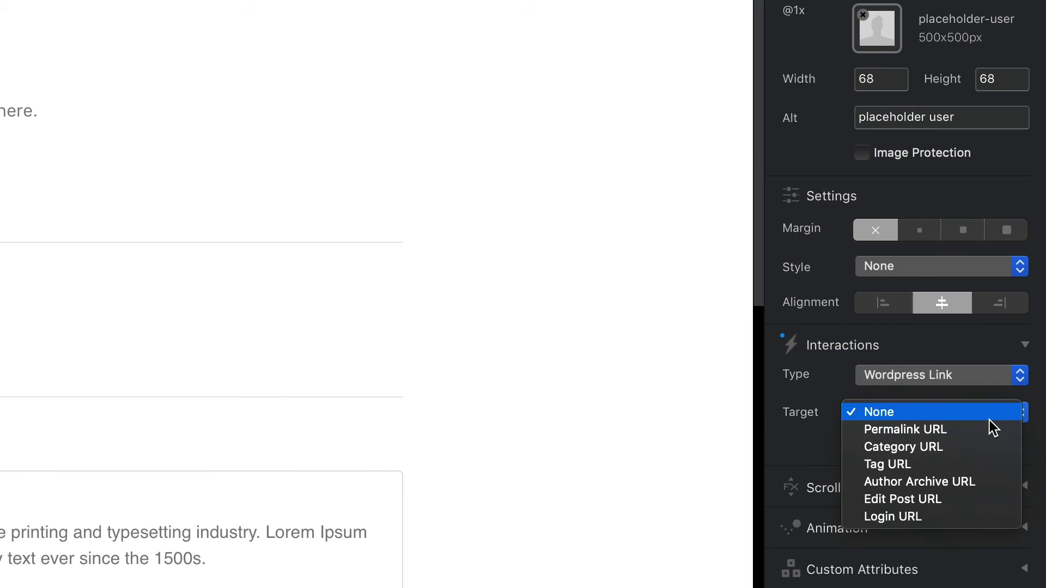
pyautogui.click(983, 484)
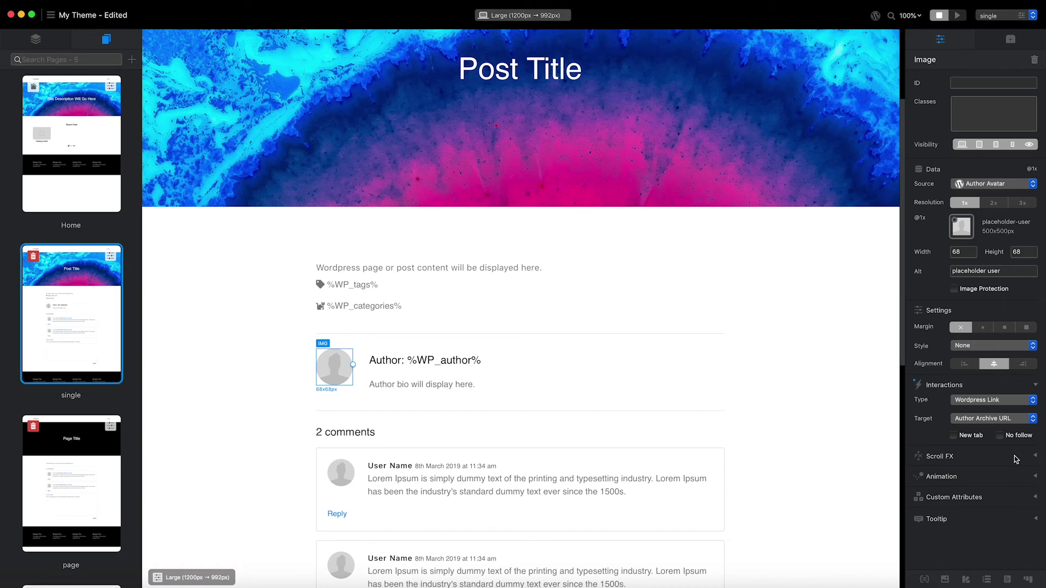
pyautogui.press('super+e')
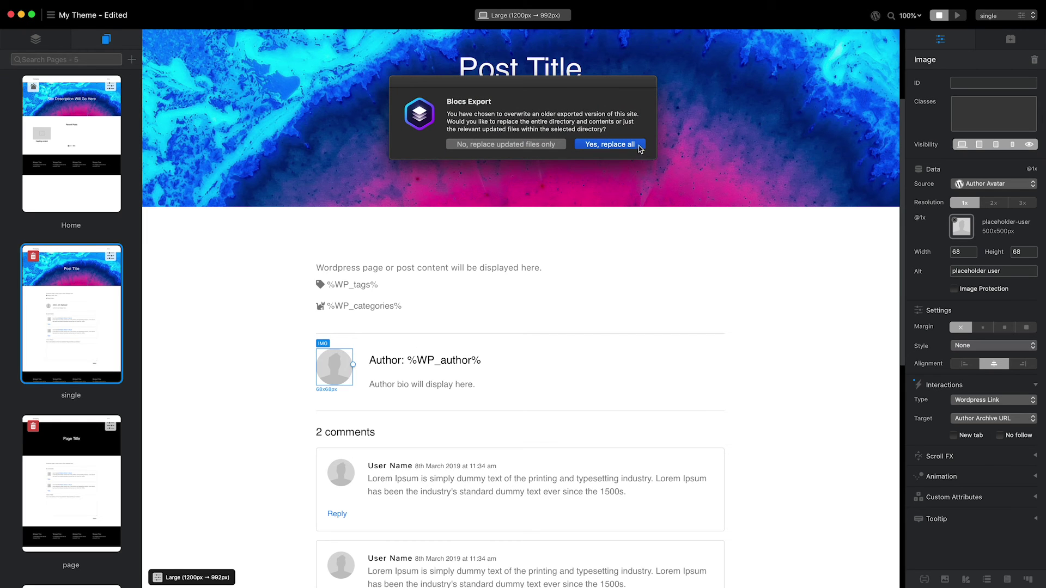
# Confirm the export, fully replacing the previously exported theme files.
pyautogui.click(637, 145)
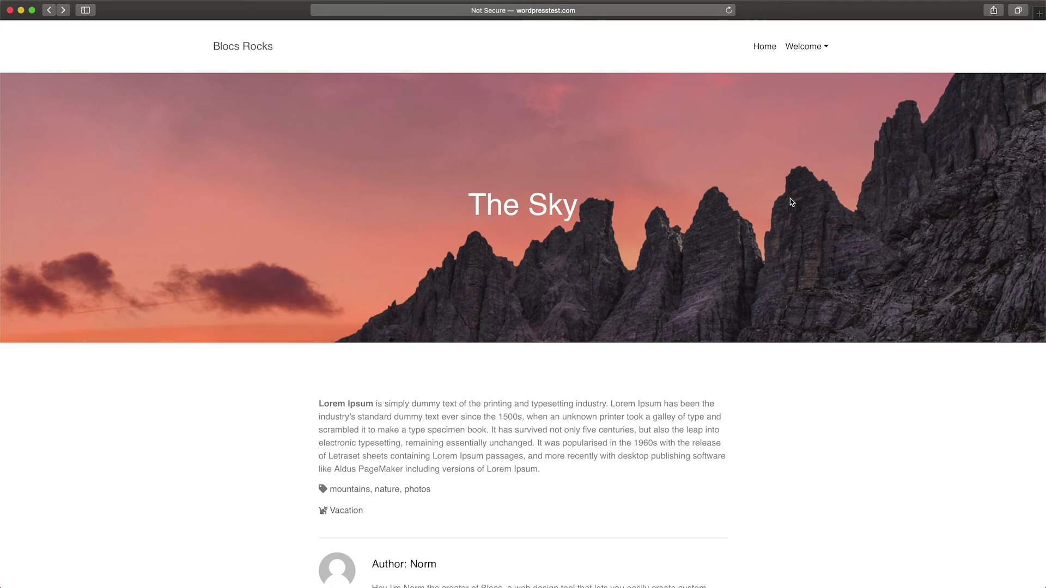
# Scroll down 'The Sky' post and open the author's archive from the author box avatar.
pyautogui.scroll(-5, 791, 201)
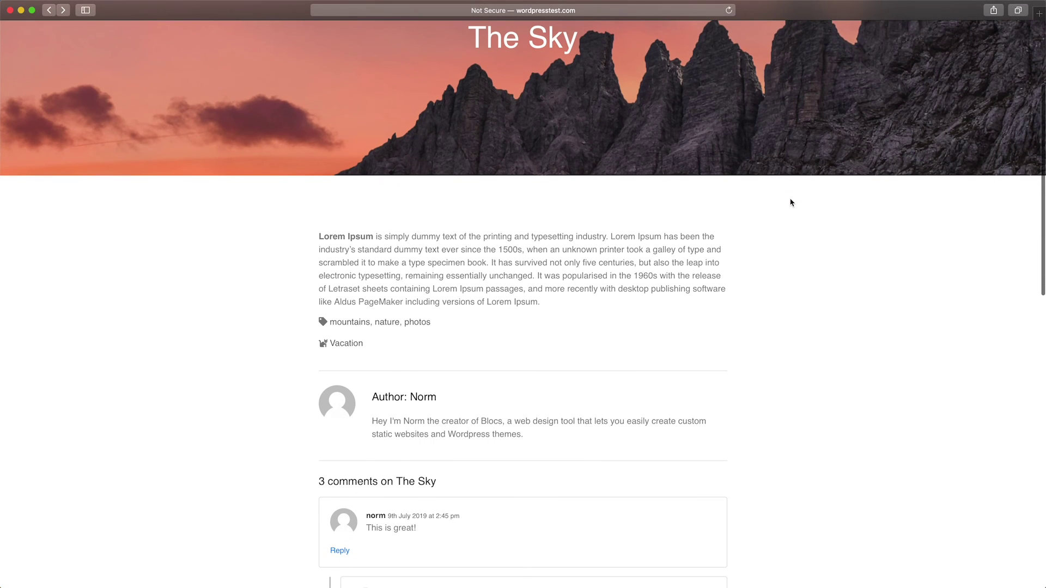
pyautogui.click(338, 409)
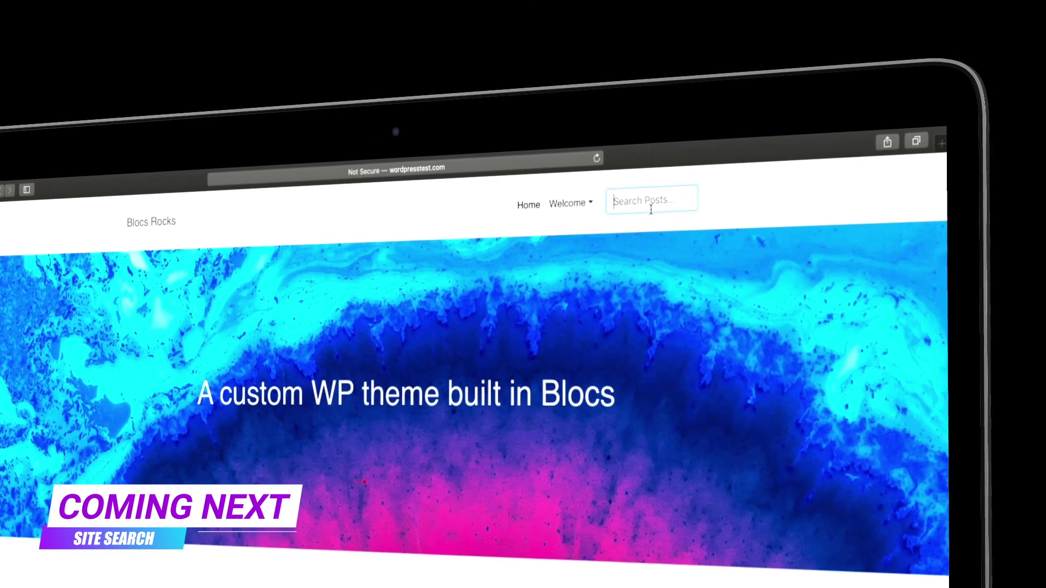
# Search the site for 'light' from the navbar search field.
pyautogui.write('light')
pyautogui.press('Return')
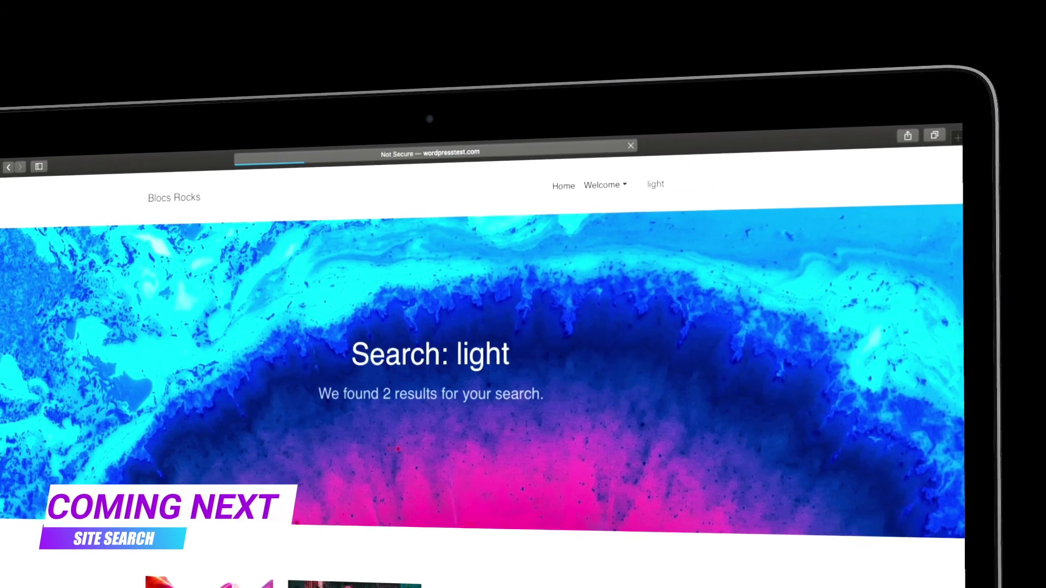